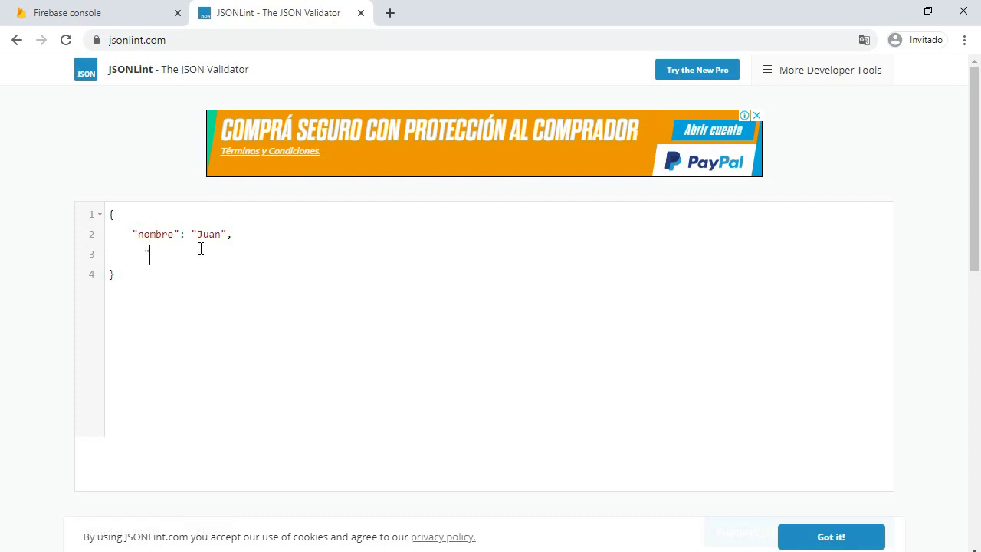
Complete the "edad" property with the numeric value 20 in the JSON object and validate the JSON.
type("\": 20")
key("Left")
key("Left")
type("\"")
key("End")
type("\"")
key("BackSpace")
key("Left")
key("Left")
key("BackSpace")
scroll(32, 299, "down", 2)
left_click(117, 389)
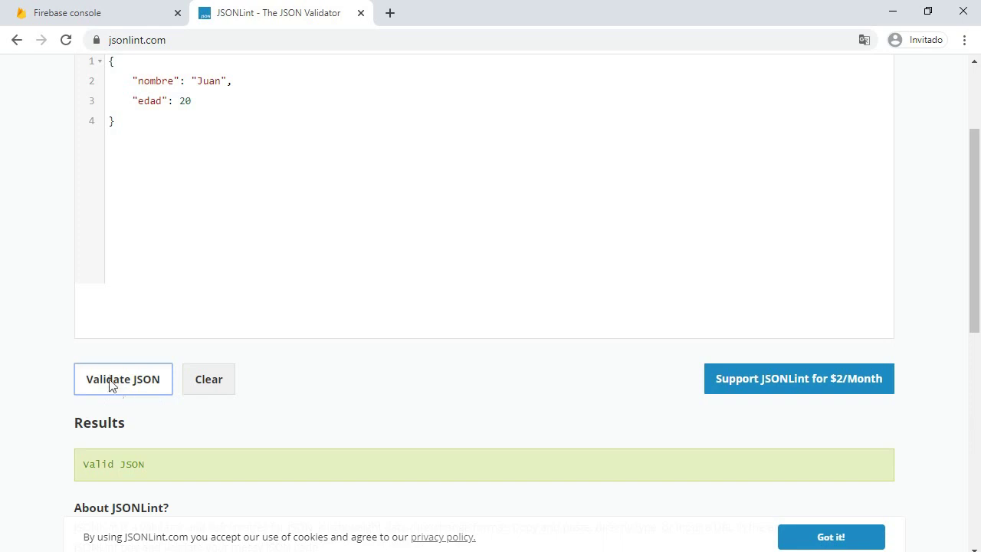
Delete the opening quotation mark of the "nombre" key and validate the JSON again.
scroll(208, 414, "up", 2)
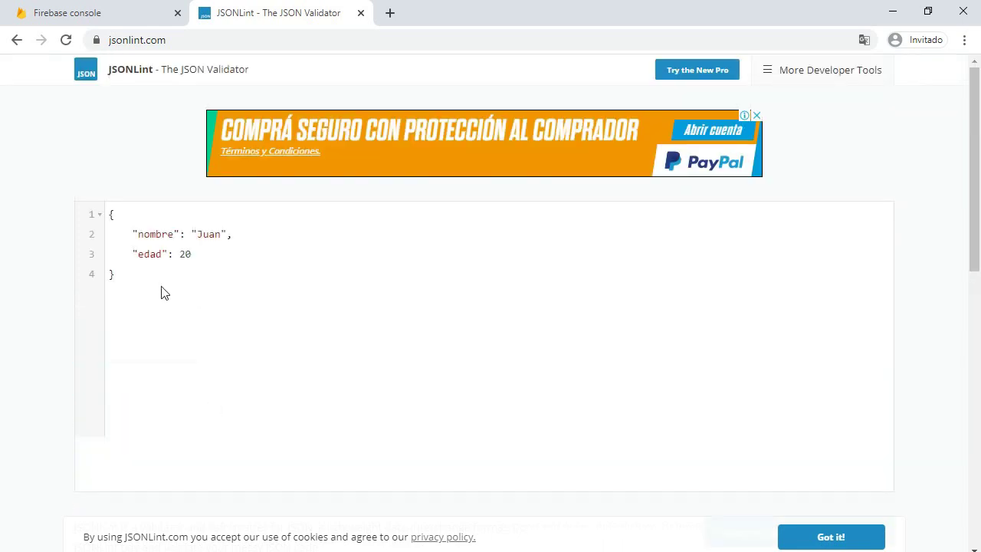
left_click_drag(175, 302, 109, 219)
left_click(230, 276)
key("Up")
key("Up")
key("Right")
key("Right")
key("Left")
key("Delete")
key("Right")
key("Right")
key("Right")
scroll(229, 330, "down", 4)
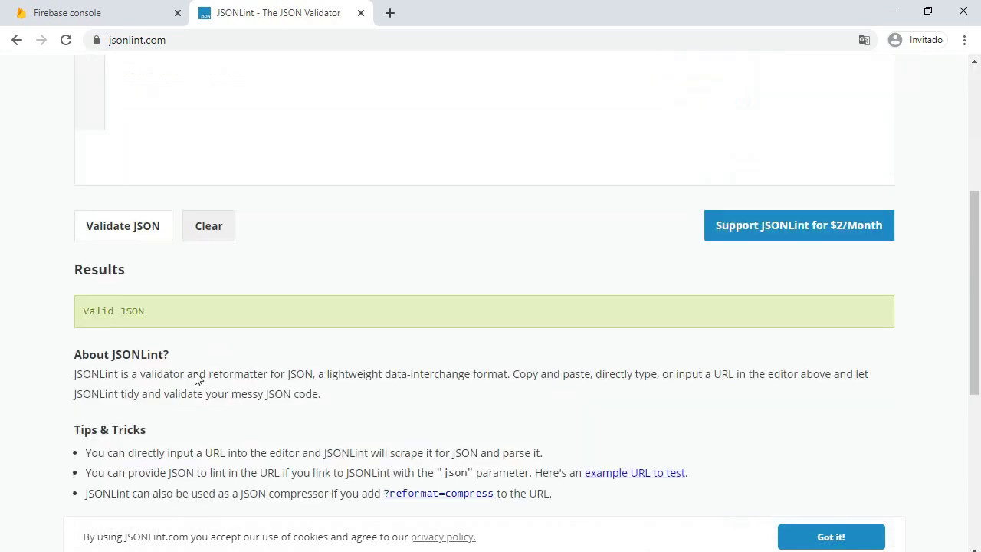
left_click(138, 228)
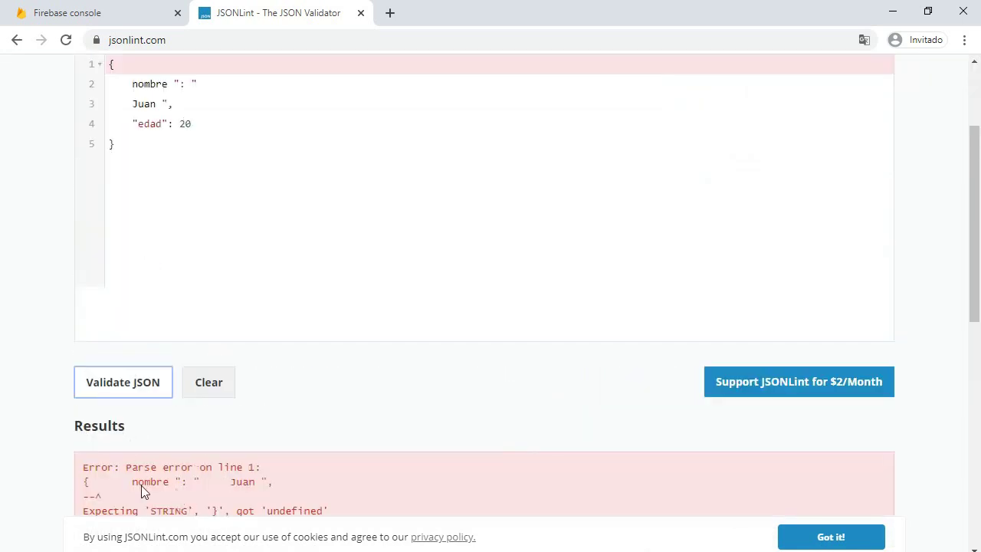
scroll(140, 485, "up", 2)
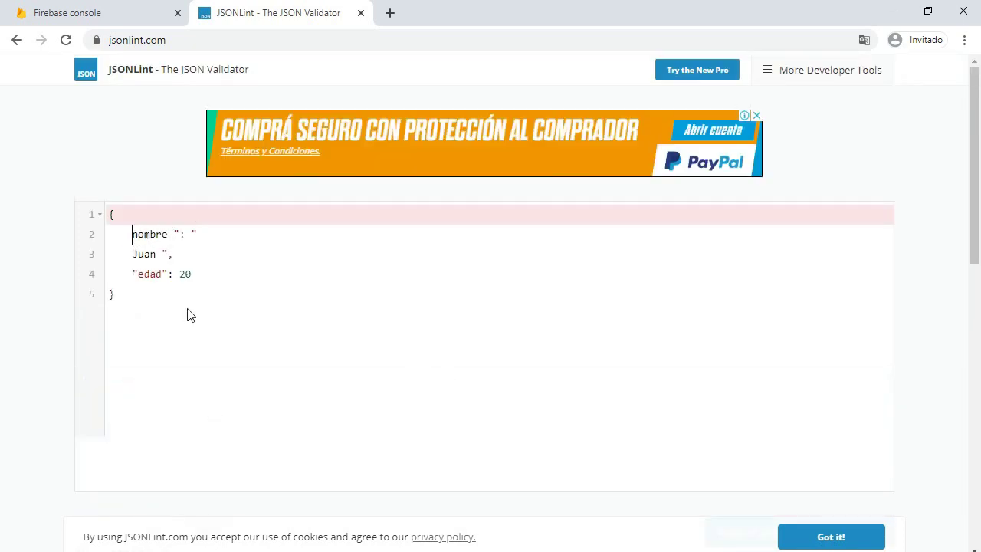
Switch to the Firebase console, continue into the new crud project and dismiss the email notifications banner.
left_click(128, 14)
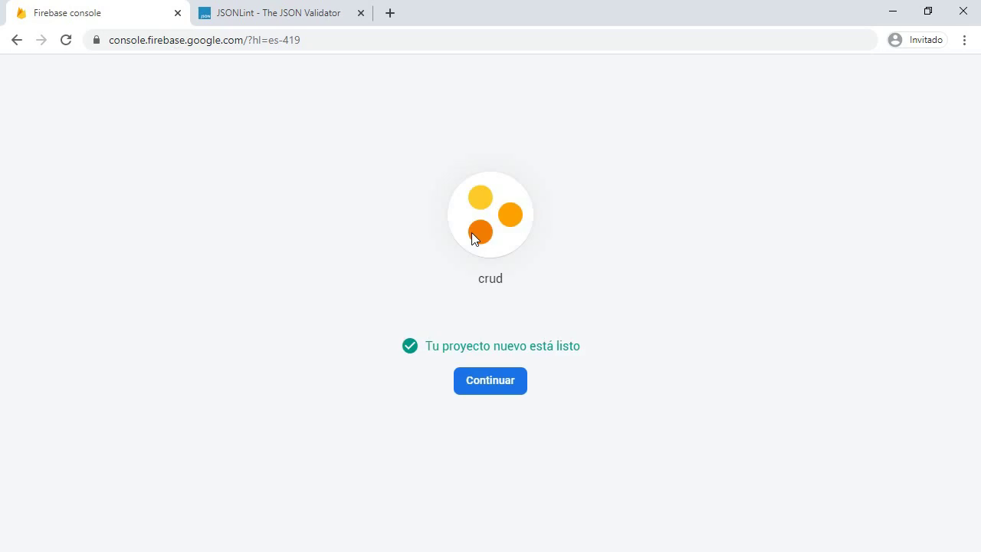
left_click(504, 390)
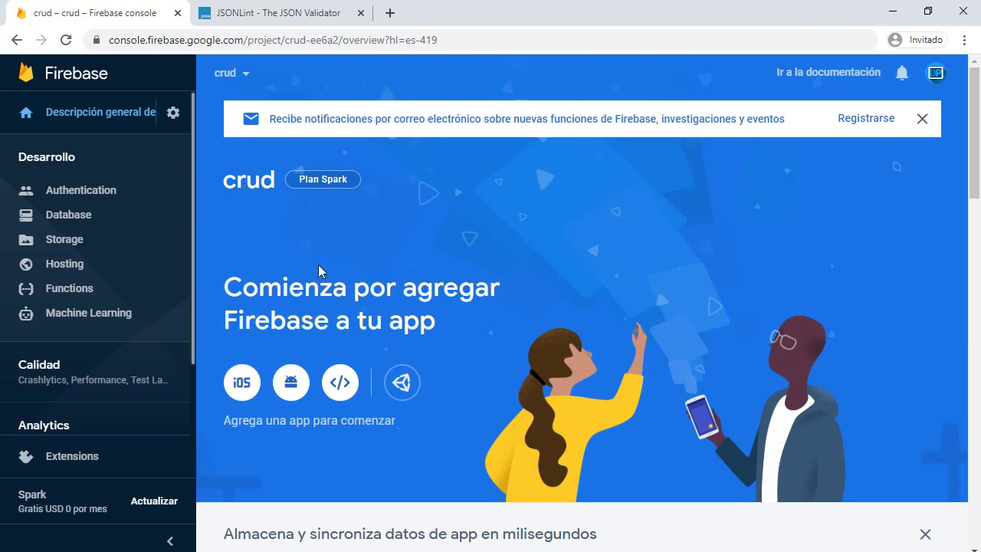
scroll(499, 307, "down", 10)
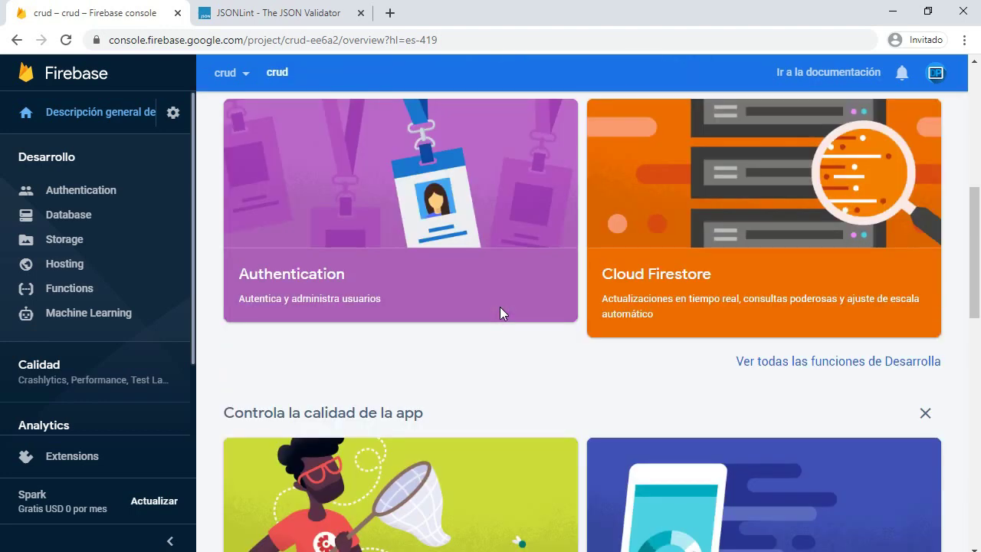
scroll(492, 314, "down", 4)
scroll(492, 317, "up", 14)
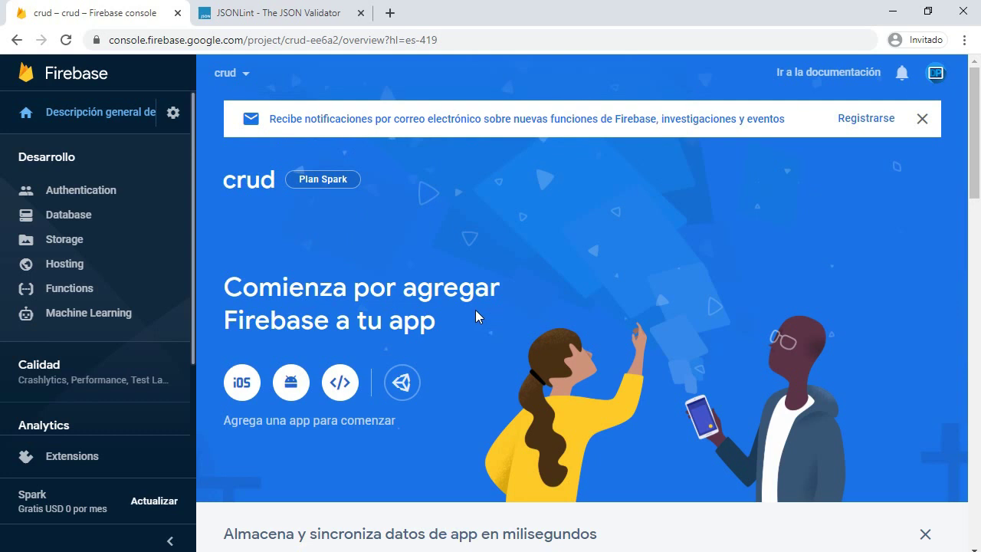
left_click(921, 120)
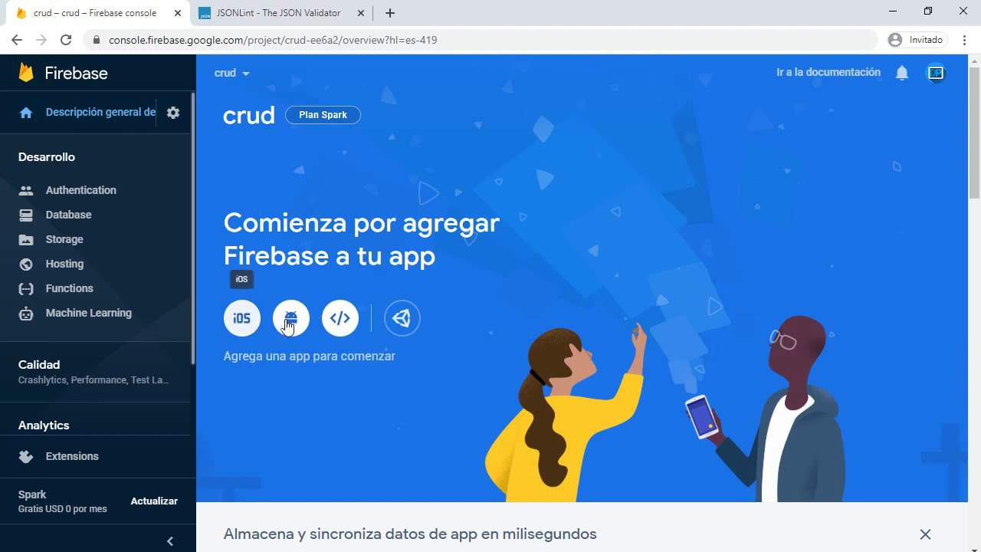
Register a web app with the nickname crudapp in the project, without setting up Firebase Hosting.
left_click(340, 328)
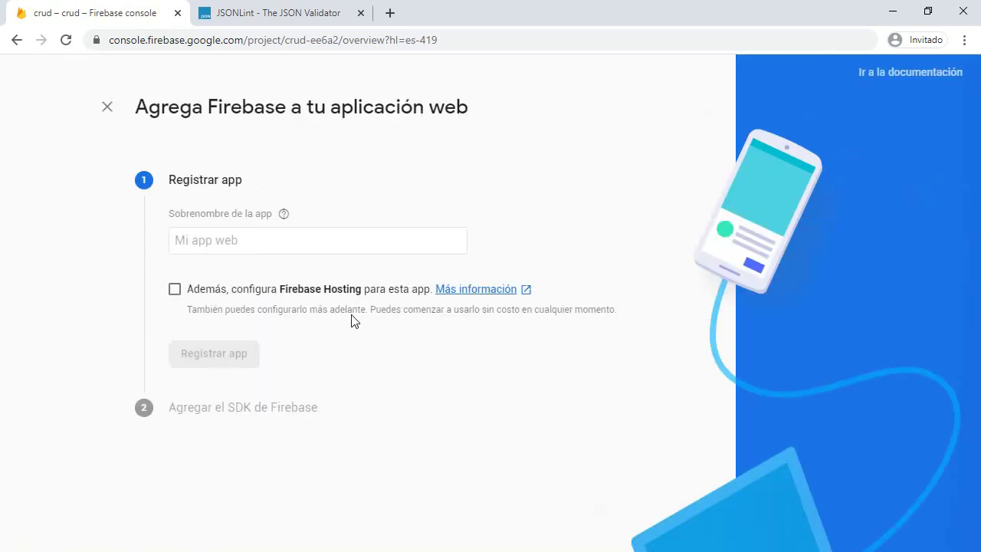
left_click(265, 241)
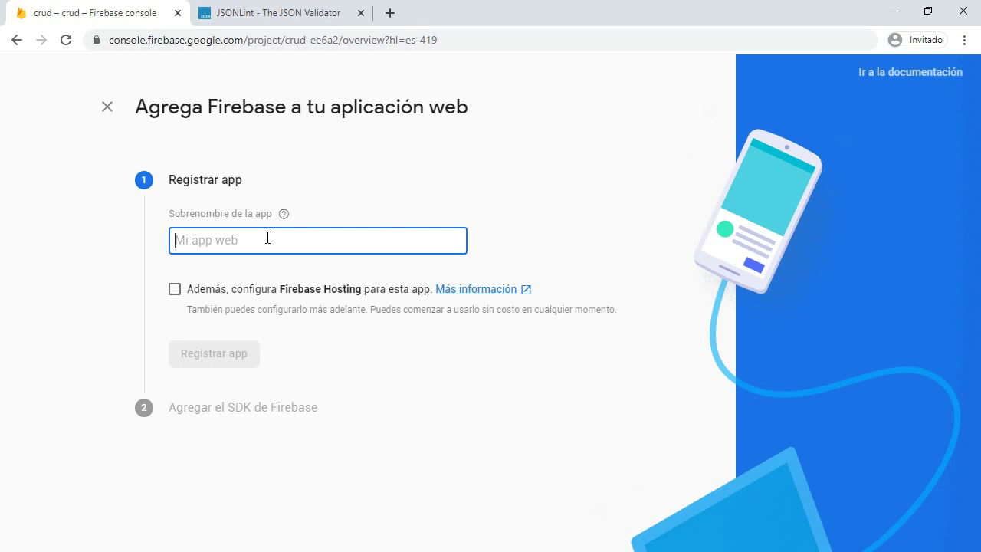
type("crudapp")
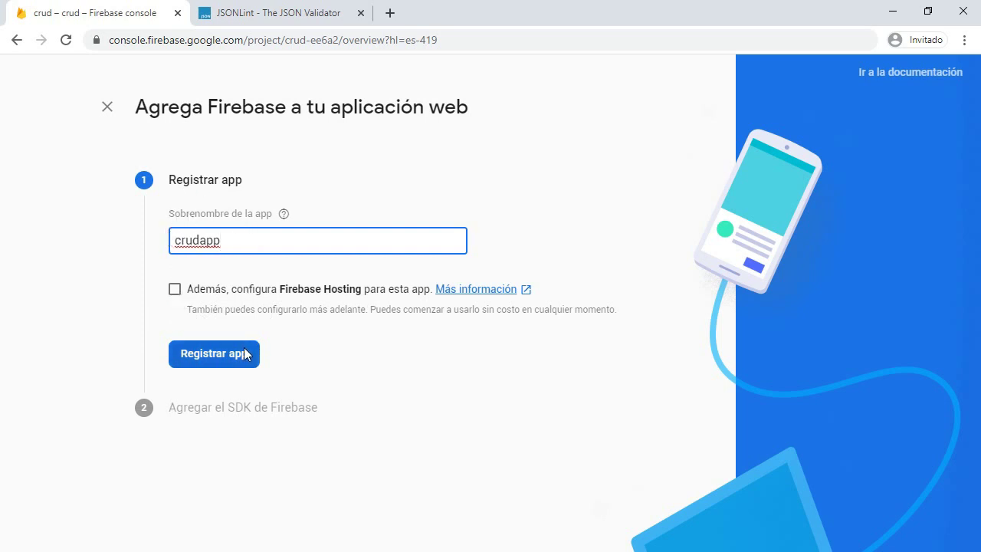
left_click(199, 354)
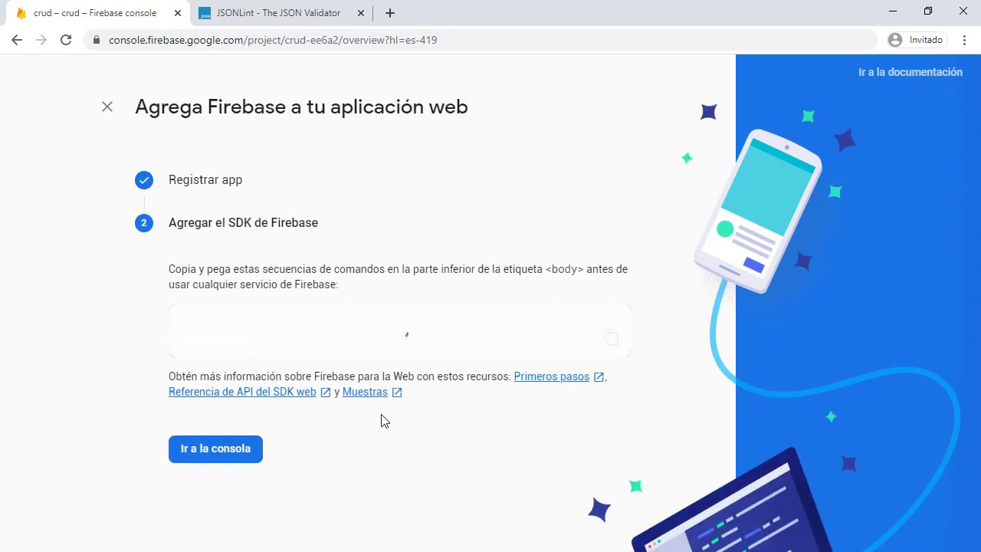
Examine the Firebase SDK snippet, from the core script reference through the configuration block to the initialization call.
scroll(107, 358, "down", 2)
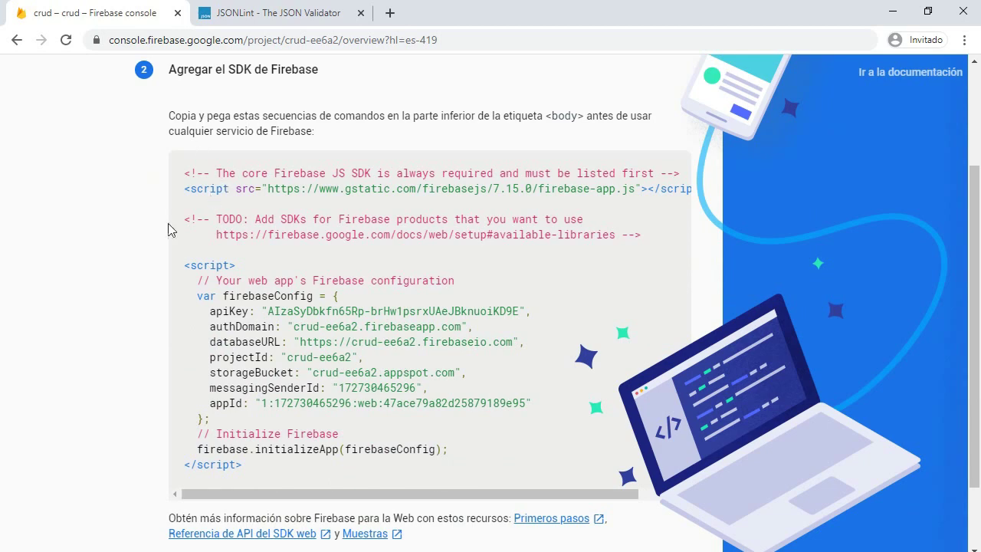
scroll(171, 227, "up", 2)
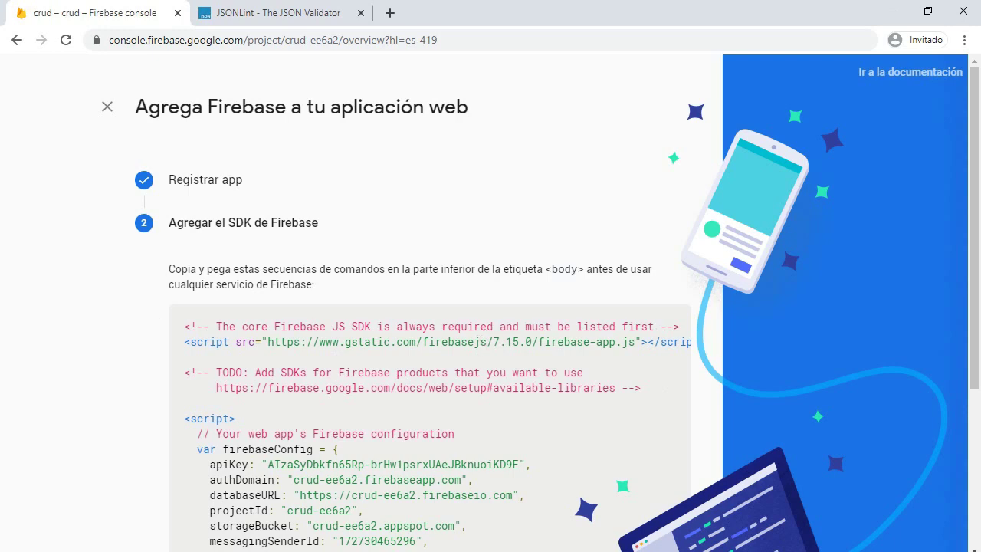
scroll(138, 388, "down", 2)
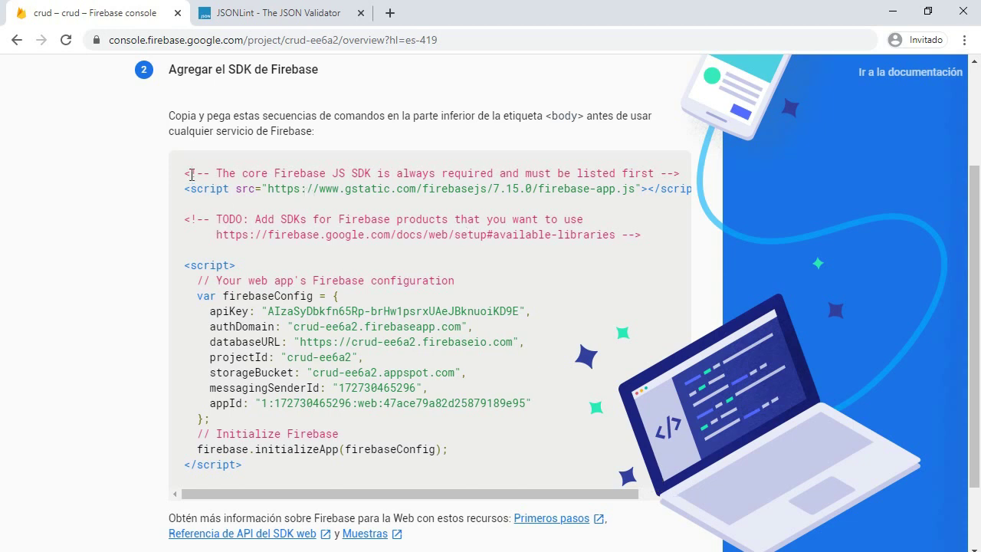
left_click_drag(186, 172, 324, 464)
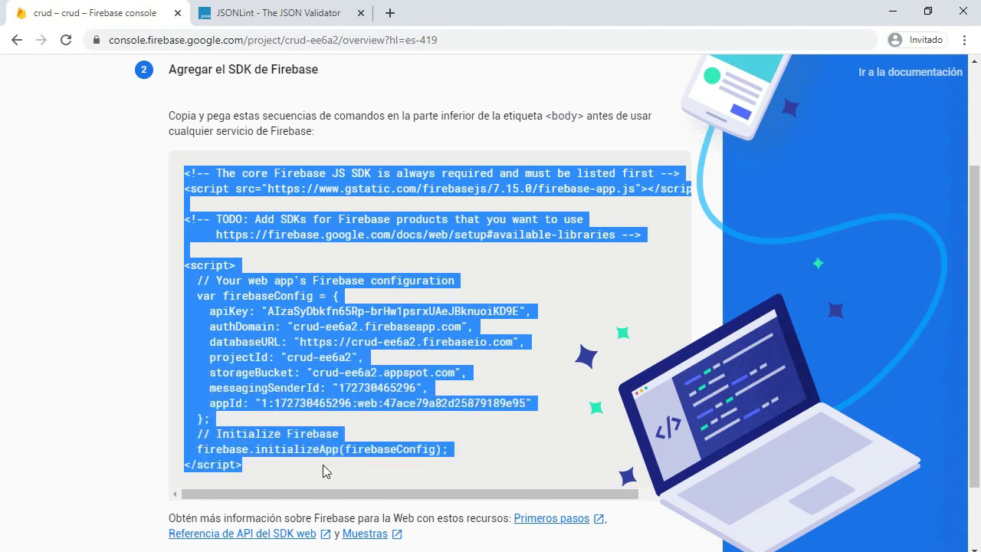
left_click(361, 391)
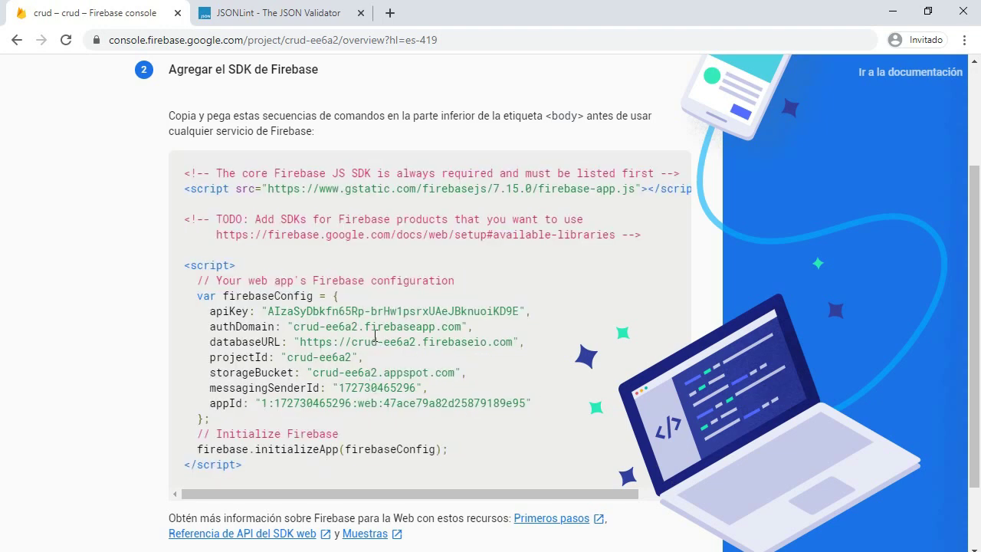
scroll(375, 336, "down", 1)
scroll(606, 354, "up", 2)
scroll(608, 368, "down", 2)
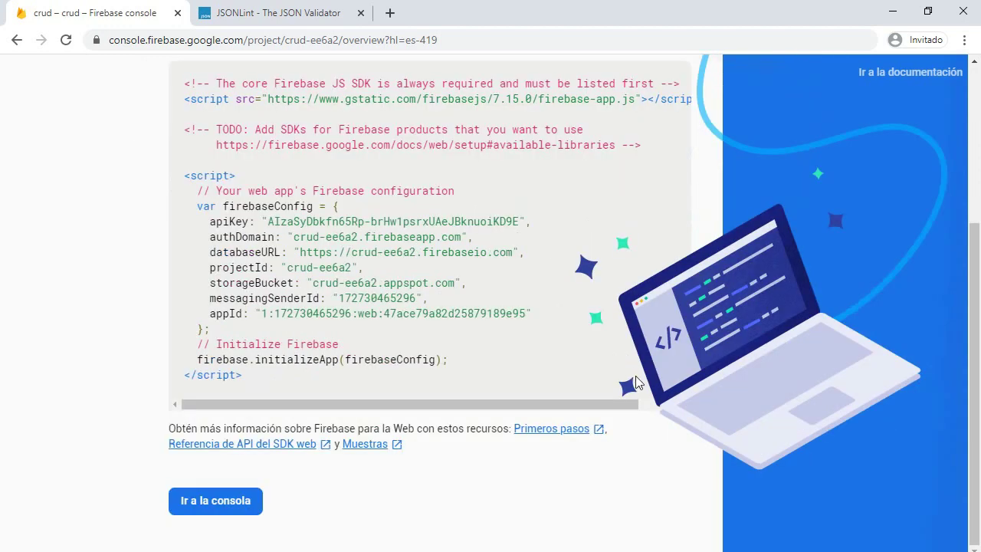
scroll(502, 345, "up", 2)
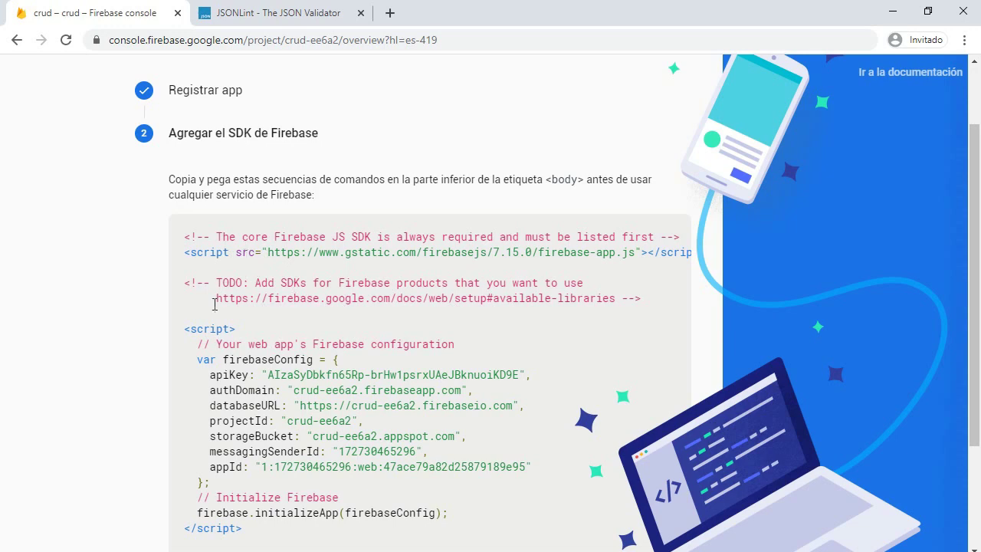
scroll(306, 341, "down", 2)
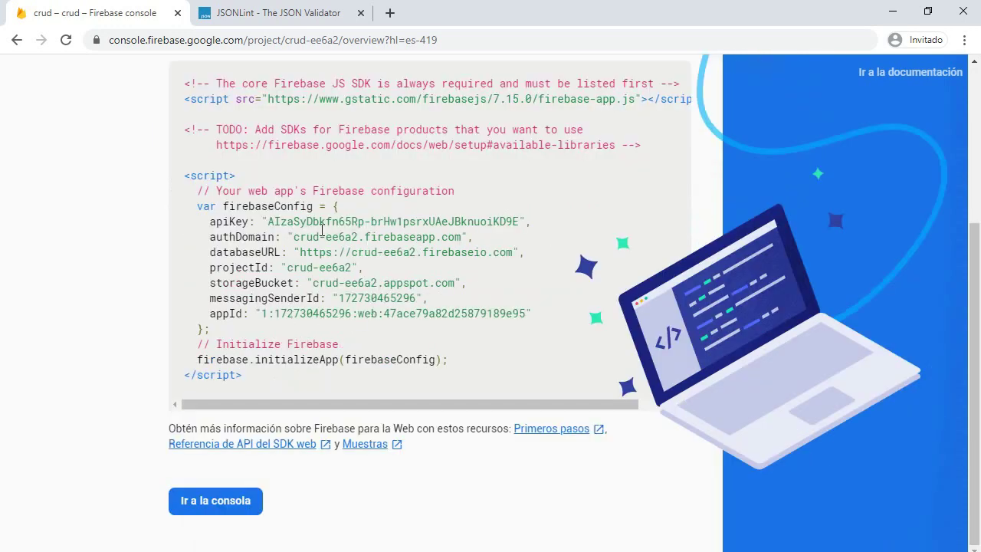
scroll(391, 268, "up", 2)
scroll(390, 271, "down", 2)
scroll(386, 280, "up", 2)
scroll(325, 282, "down", 2)
scroll(288, 192, "up", 3)
scroll(285, 246, "down", 2)
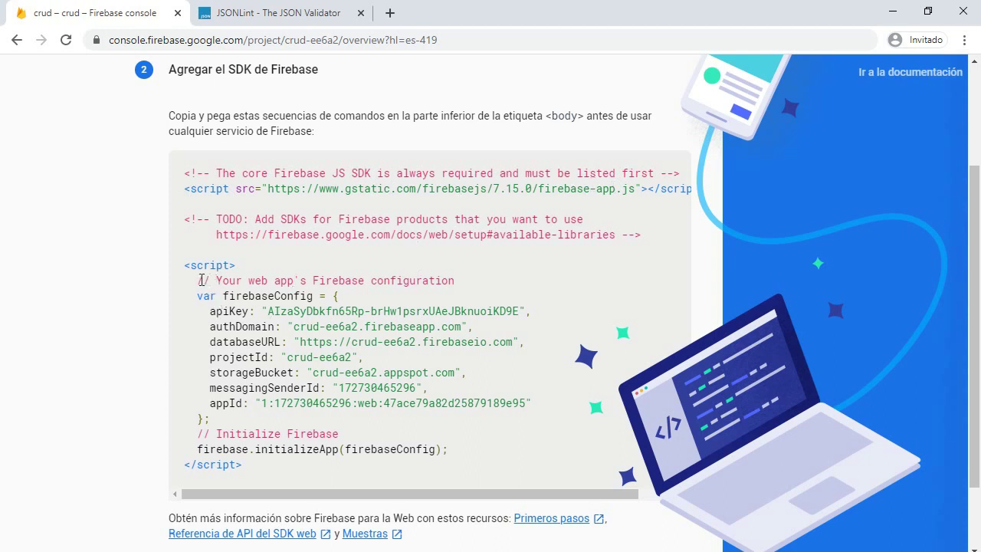
Examine the firebaseConfig object in the snippet, including its databaseURL, projectId, storageBucket, messagingSenderId and appId entries.
left_click_drag(200, 282, 256, 421)
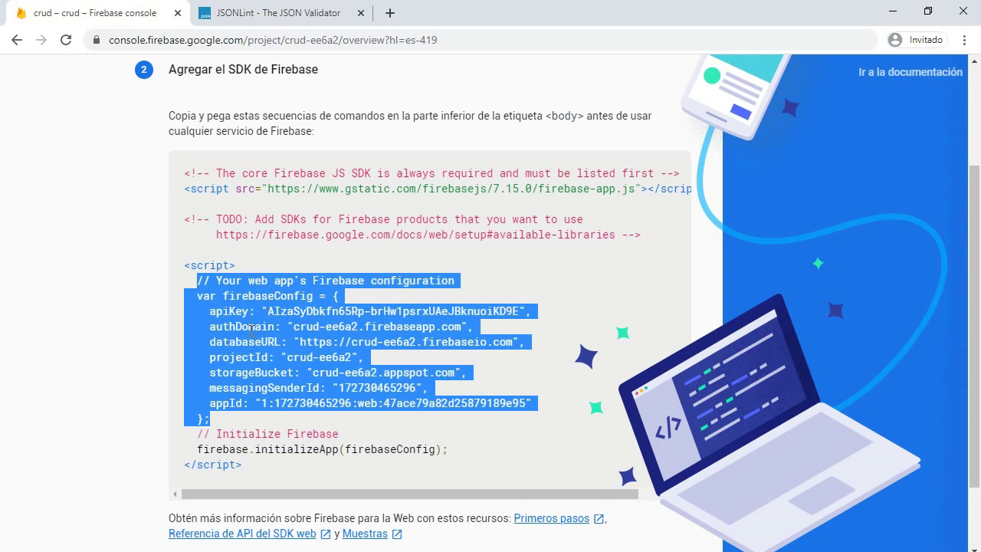
left_click(216, 344)
left_click_drag(210, 341, 286, 342)
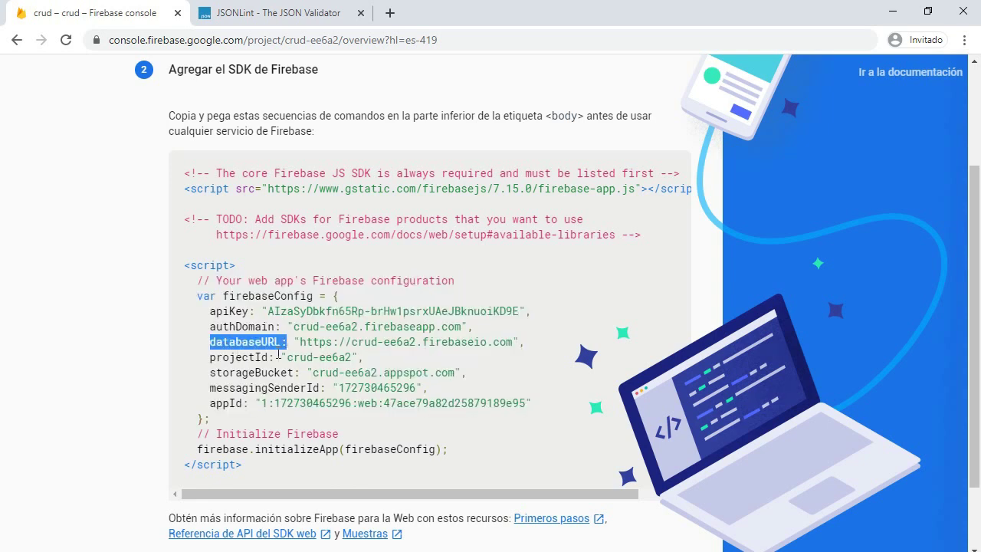
left_click(207, 342)
left_click_drag(209, 341, 536, 343)
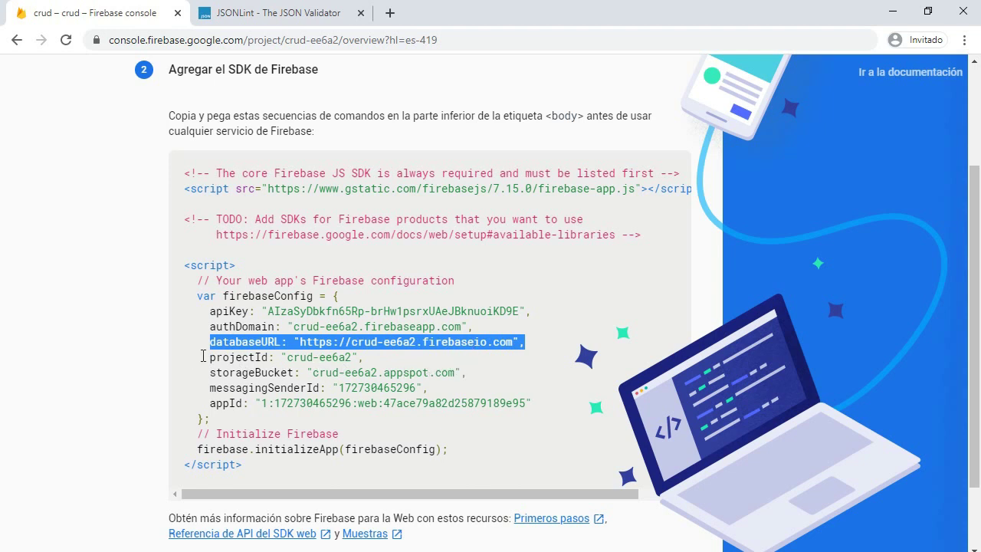
left_click_drag(208, 357, 485, 358)
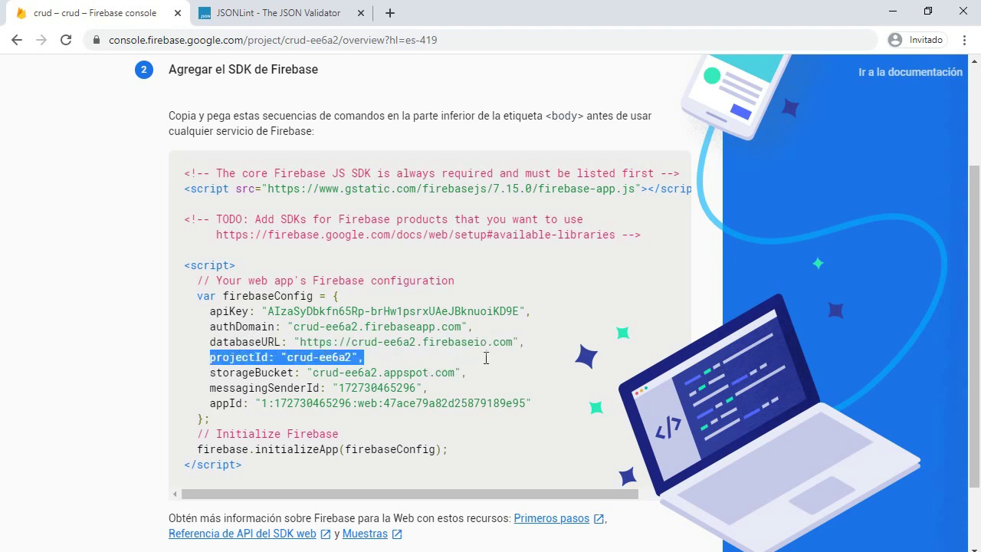
left_click(245, 385)
left_click_drag(210, 373, 547, 406)
left_click(210, 319)
left_click_drag(196, 296, 306, 417)
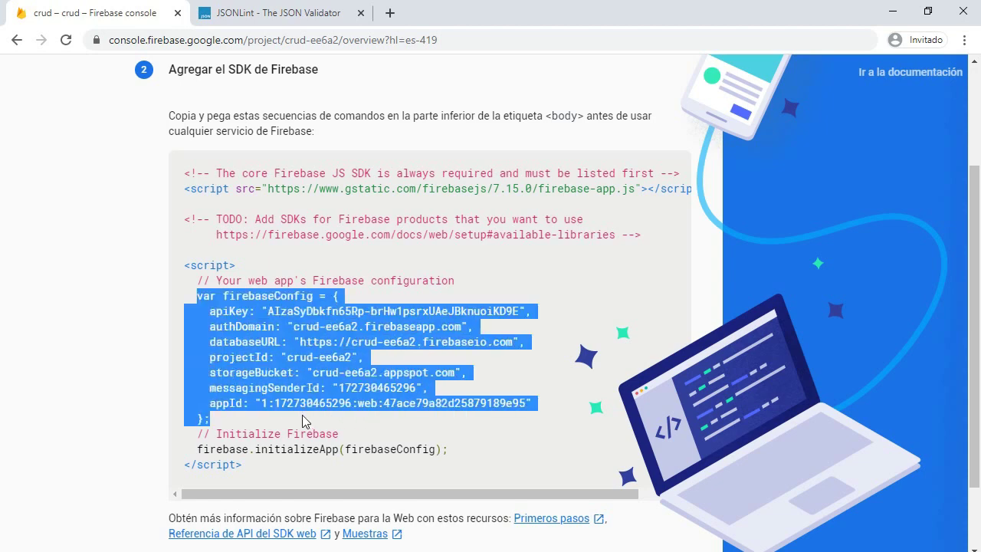
left_click(304, 407)
Return to the project console and start creating a Realtime Database.
scroll(304, 407, "down", 1)
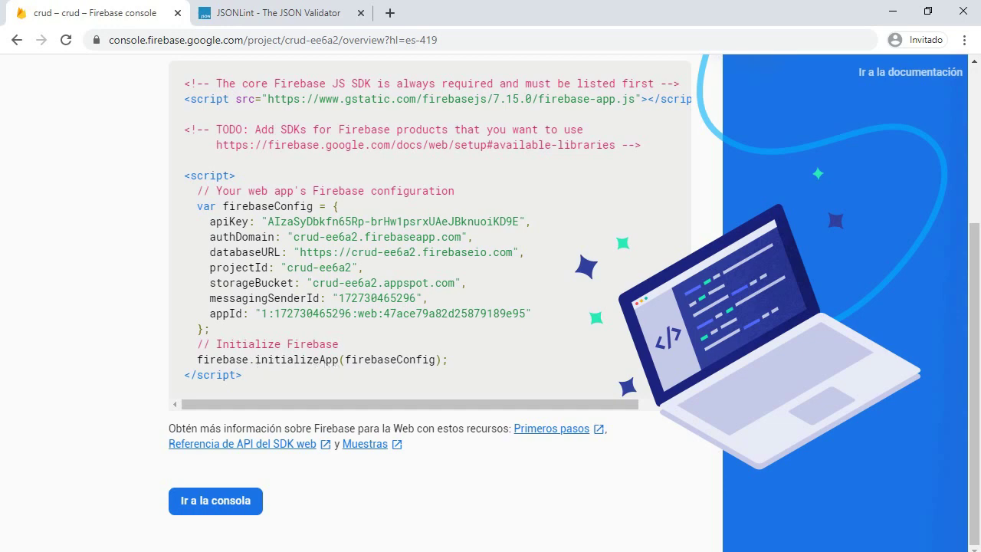
scroll(295, 334, "up", 3)
scroll(295, 334, "down", 3)
left_click(203, 502)
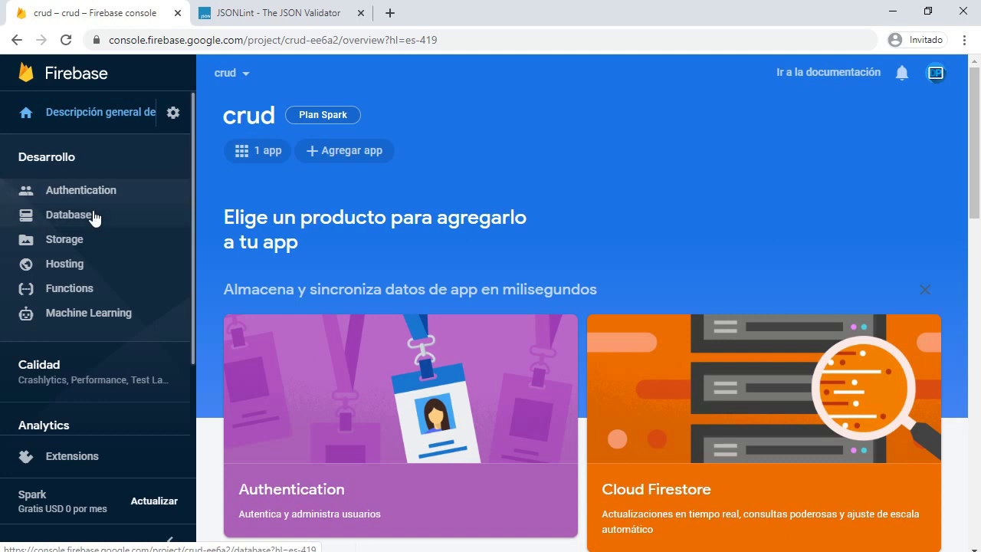
left_click(91, 216)
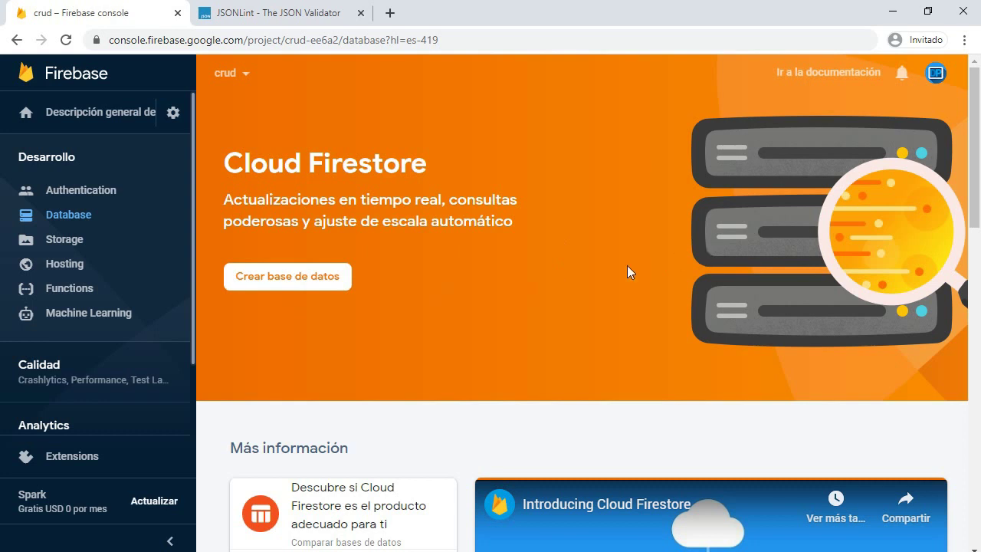
left_click_drag(978, 150, 978, 353)
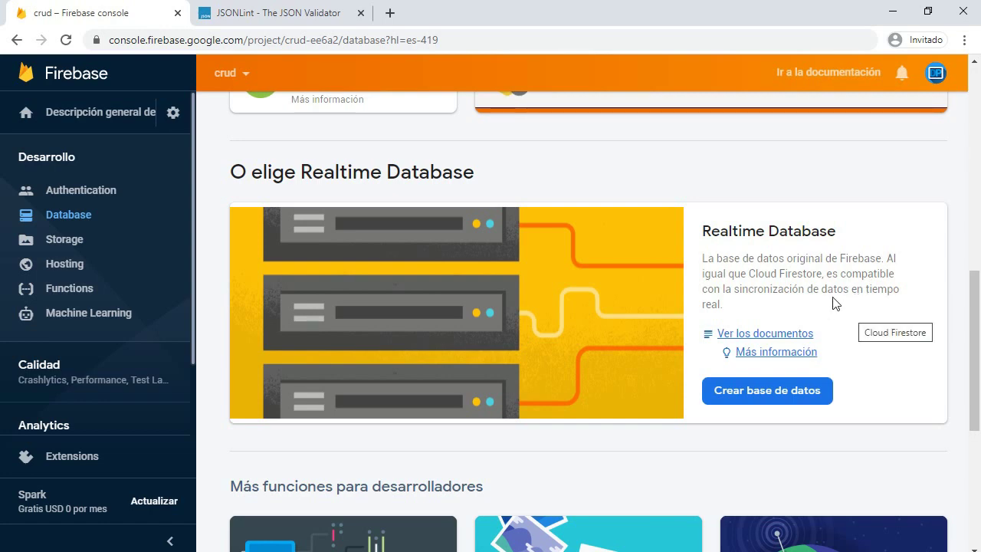
left_click(735, 400)
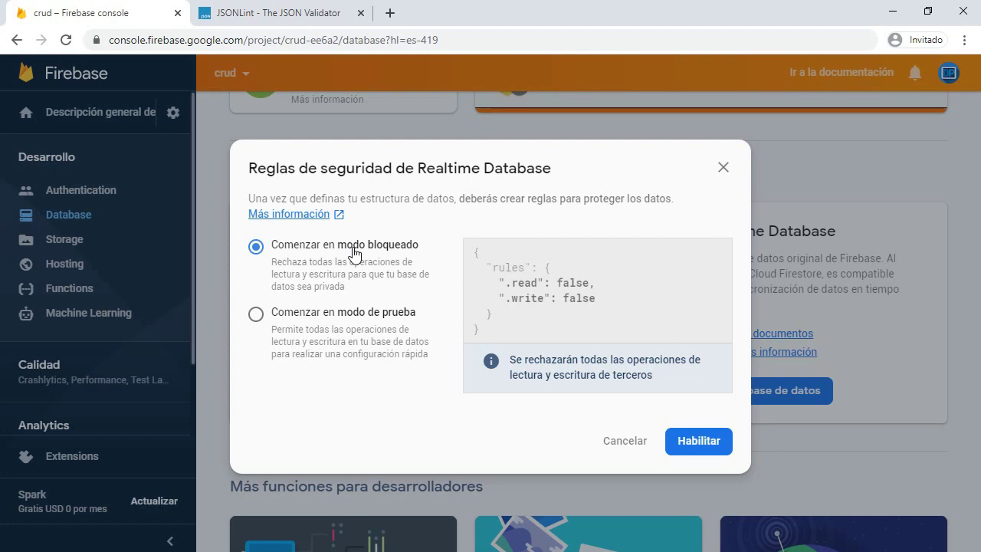
Examine the read and write rules of test mode and switch the selection back to locked mode.
left_click(332, 315)
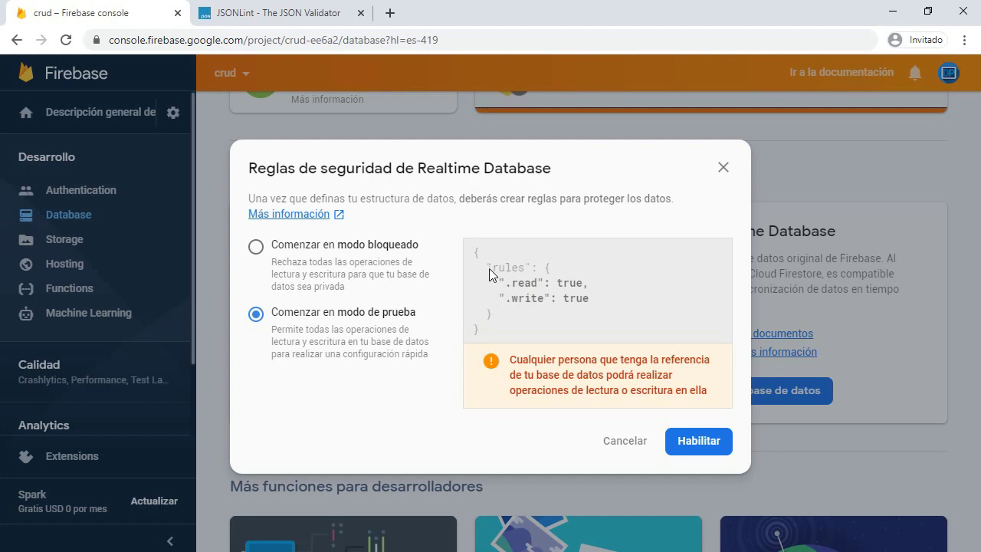
left_click(531, 284)
left_click_drag(504, 286, 587, 284)
left_click(511, 297)
left_click_drag(511, 296, 615, 300)
left_click(573, 302)
left_click(411, 245)
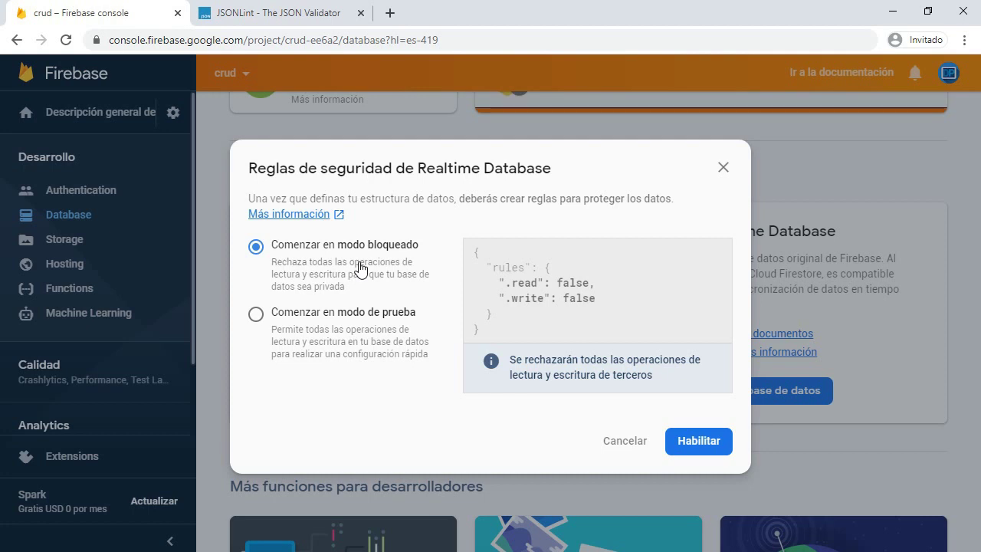
Enable the Realtime Database in test mode and dismiss its public-rules warning.
left_click(380, 315)
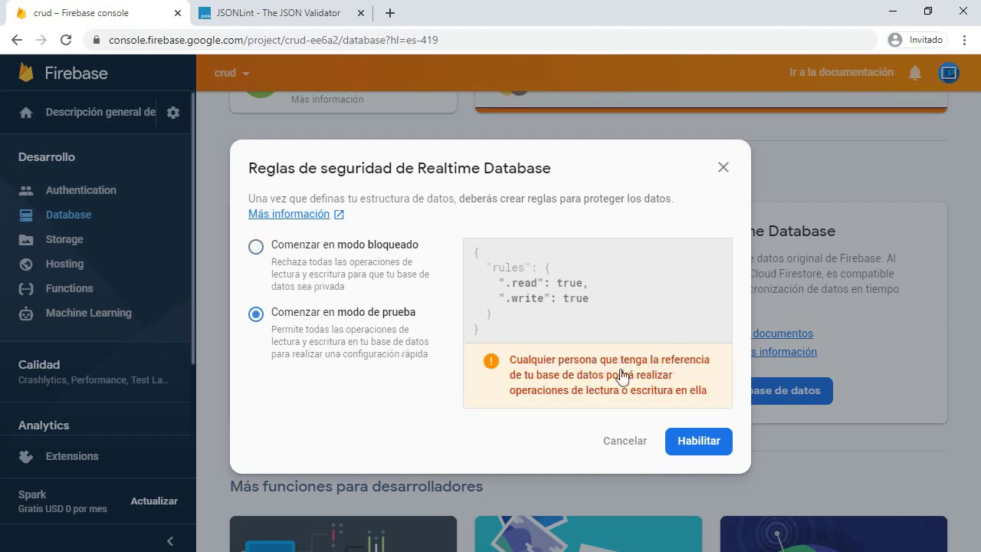
left_click(700, 449)
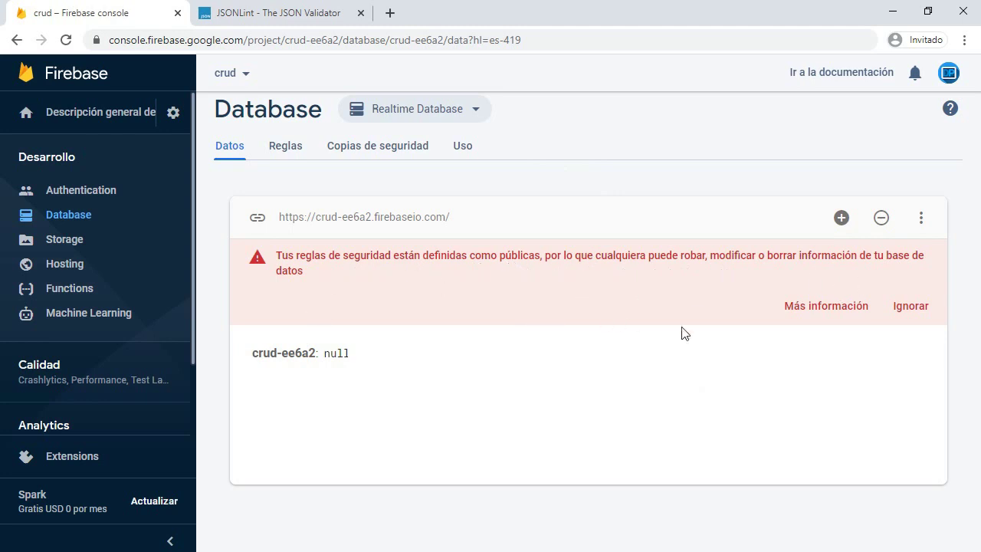
left_click(910, 306)
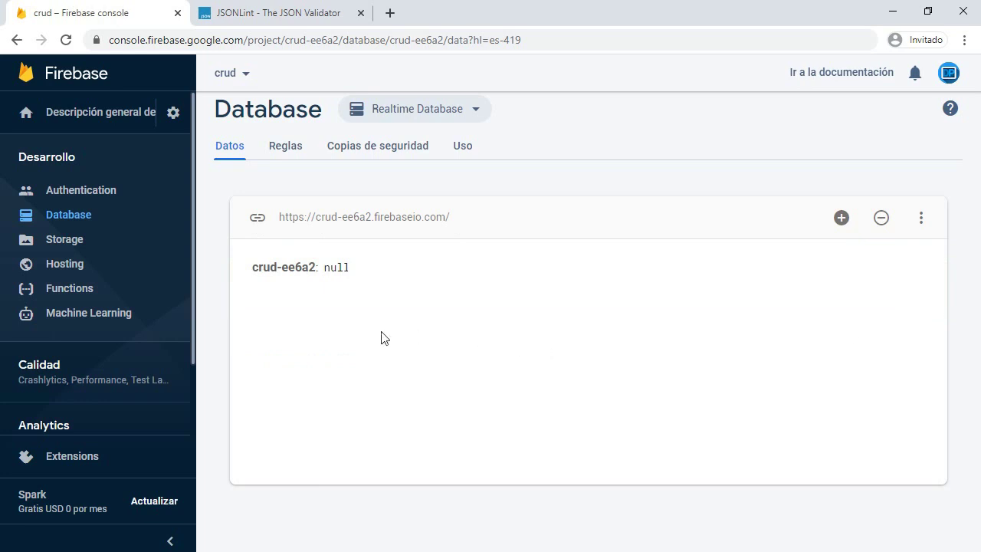
Examine the new database's root node and URL, along with its available export, import and management options.
mouse_move(304, 272)
left_click(323, 226)
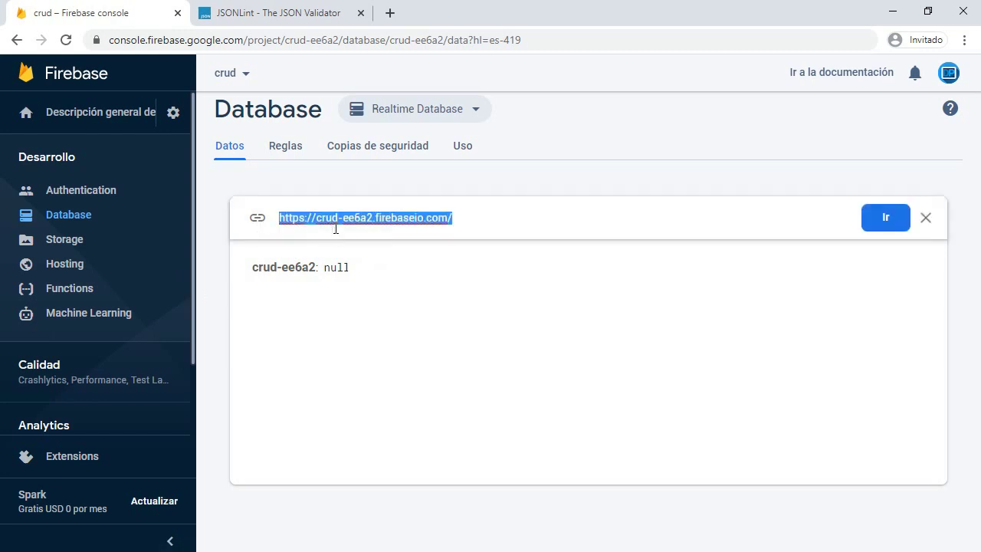
left_click(482, 224)
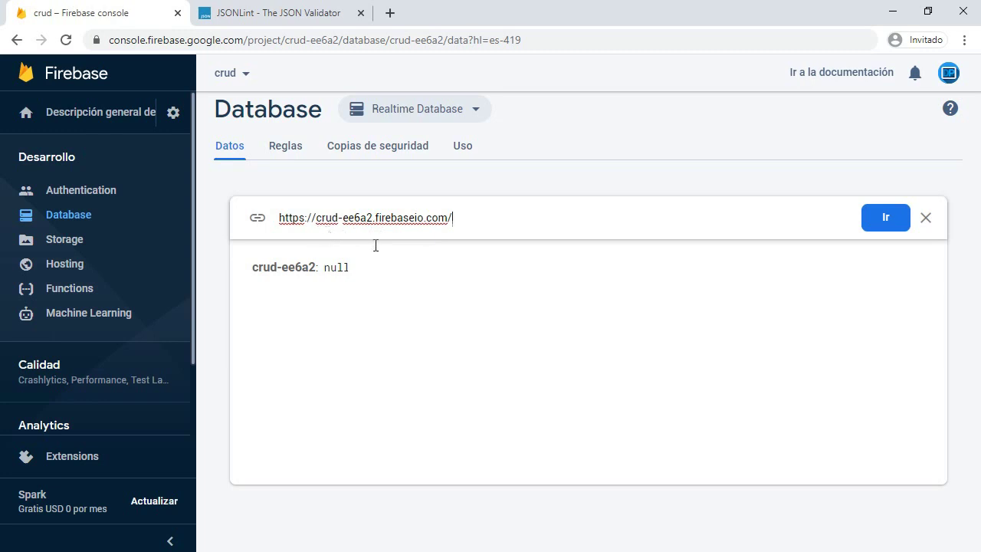
left_click(455, 268)
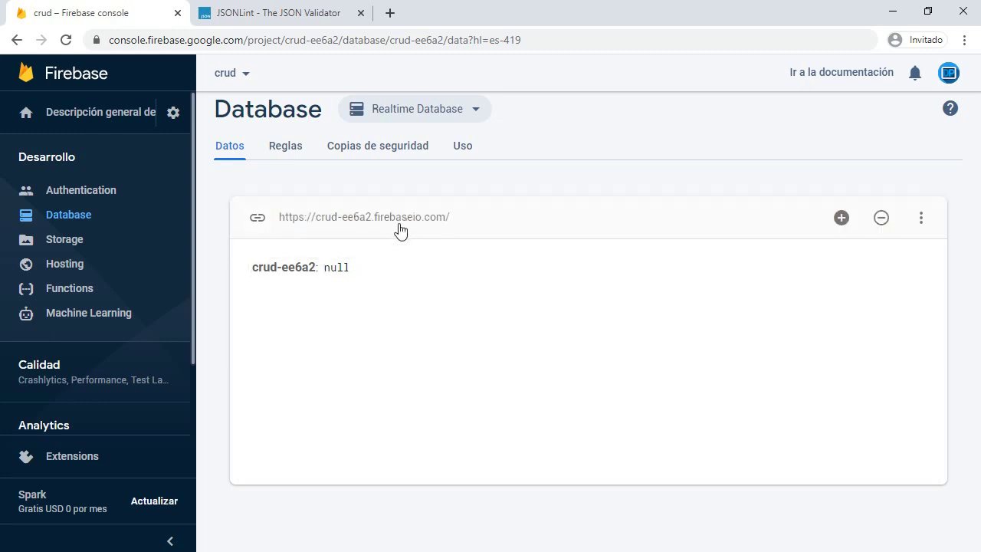
left_click(921, 221)
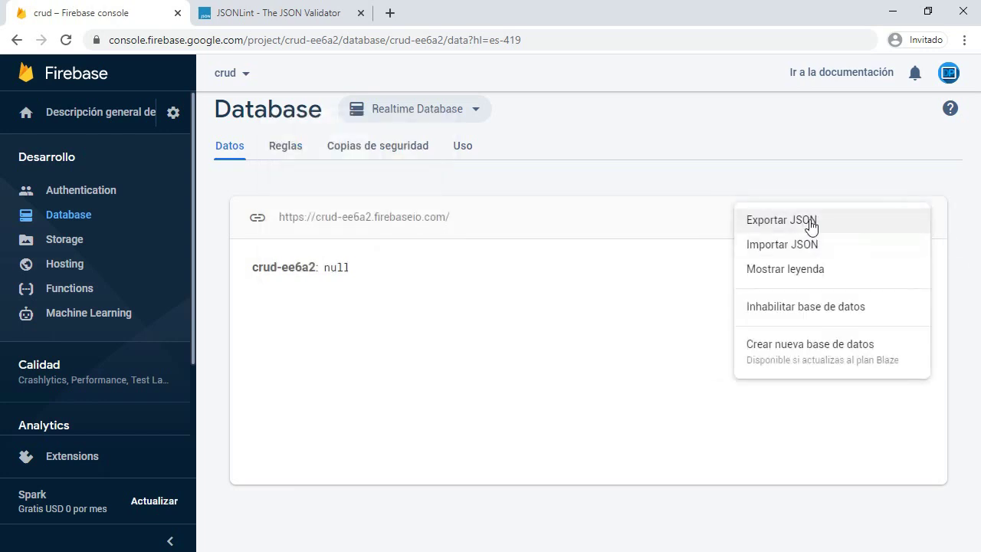
left_click(577, 288)
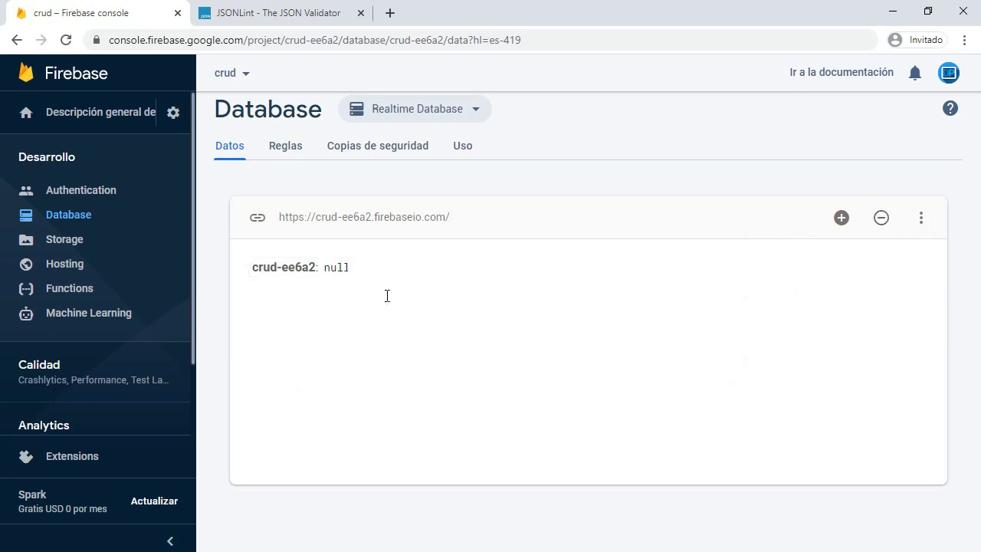
left_click(920, 217)
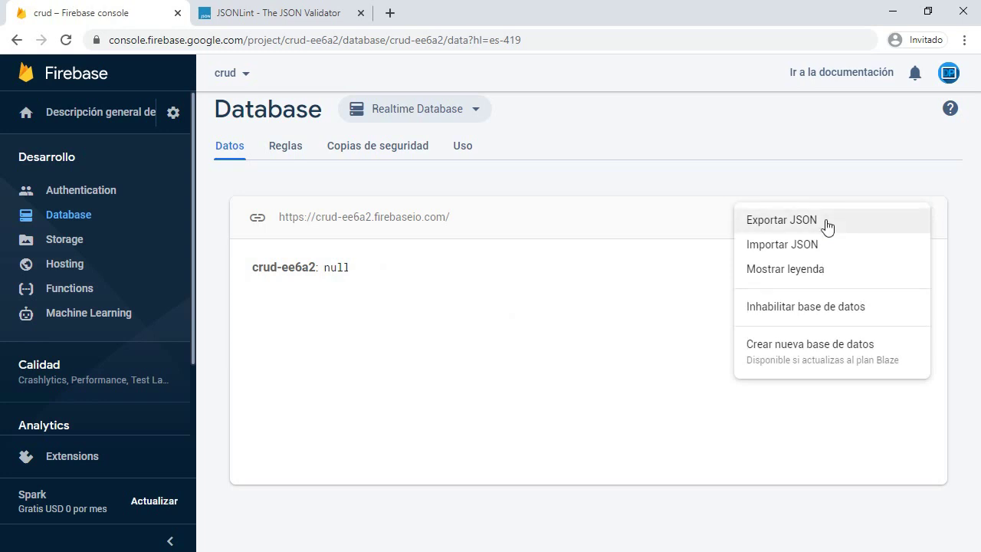
Switch to JSONLint and repair the nombre entry so its key and value are correctly quoted on one line.
left_click(314, 18)
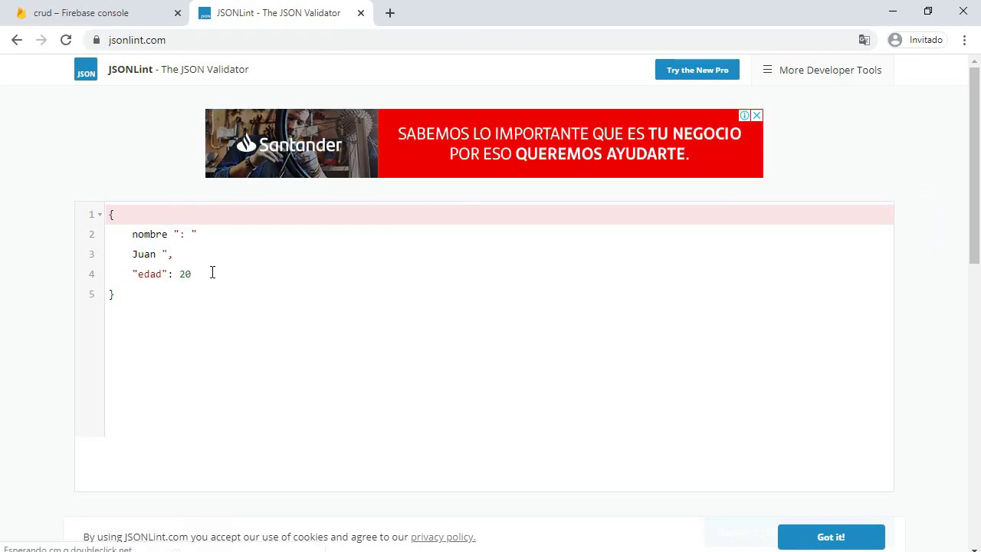
key("End")
key("Delete")
key("Delete")
key("Delete")
key("Delete")
key("Delete")
key("Delete")
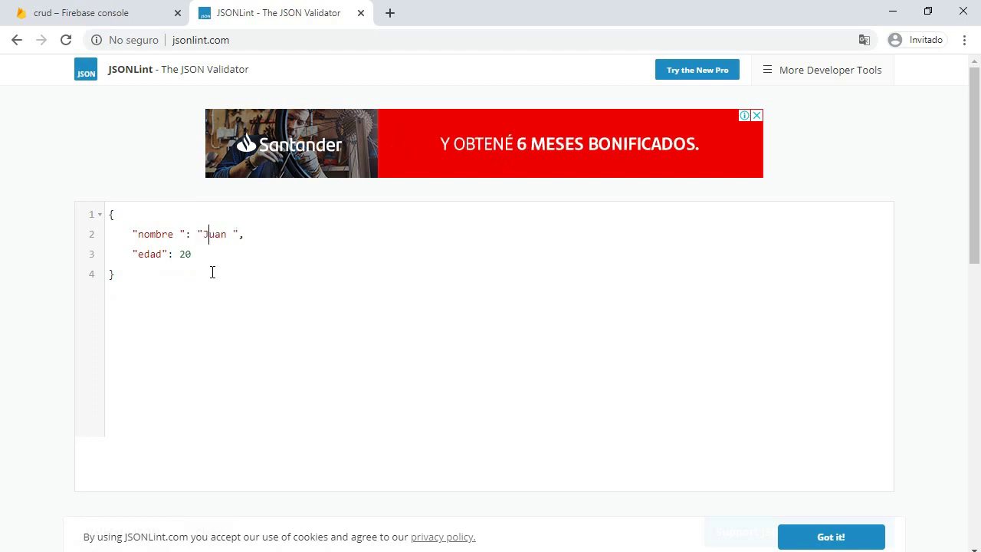
type("J")
Validate the corrected JSON and review the object containing nombre and edad.
scroll(171, 273, "down", 4)
left_click(123, 225)
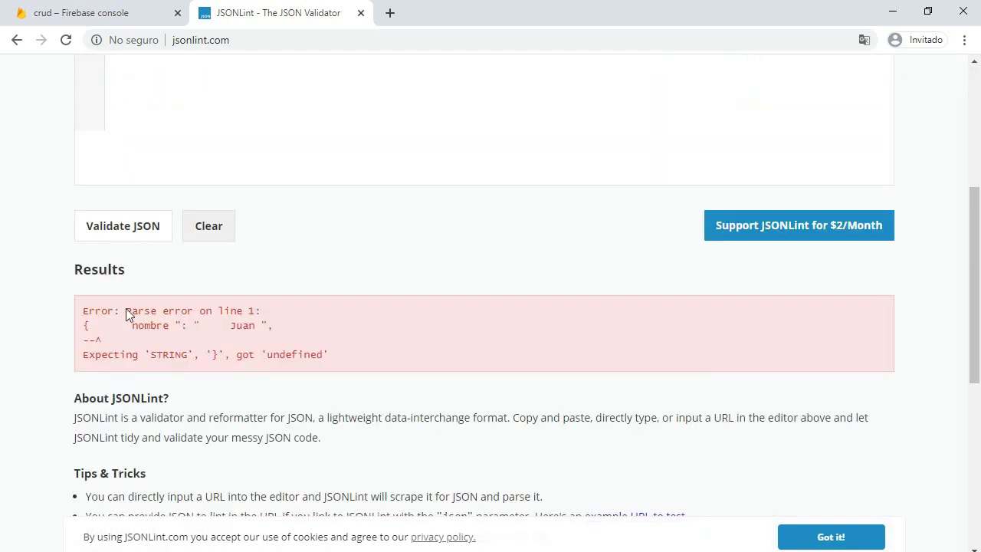
left_click(129, 228)
scroll(66, 368, "up", 5)
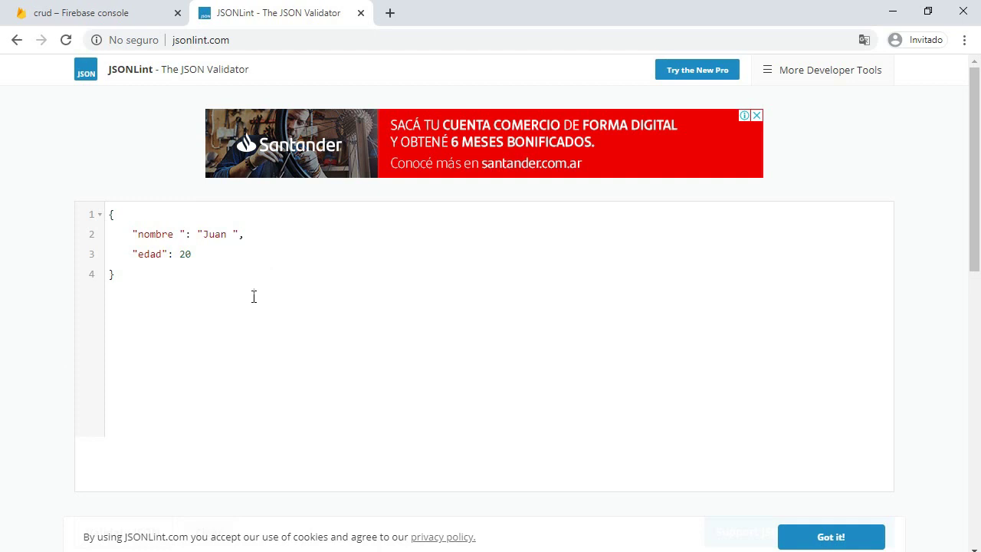
left_click_drag(184, 267, 81, 212)
left_click(284, 289)
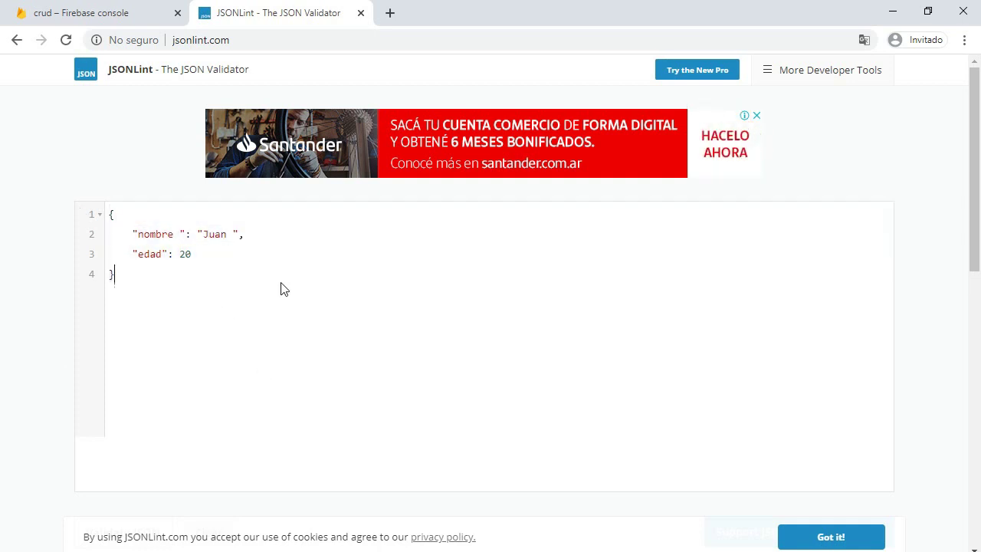
Return to the Firebase console and examine the real-time update legend and the options for disabling or creating a database.
left_click(124, 13)
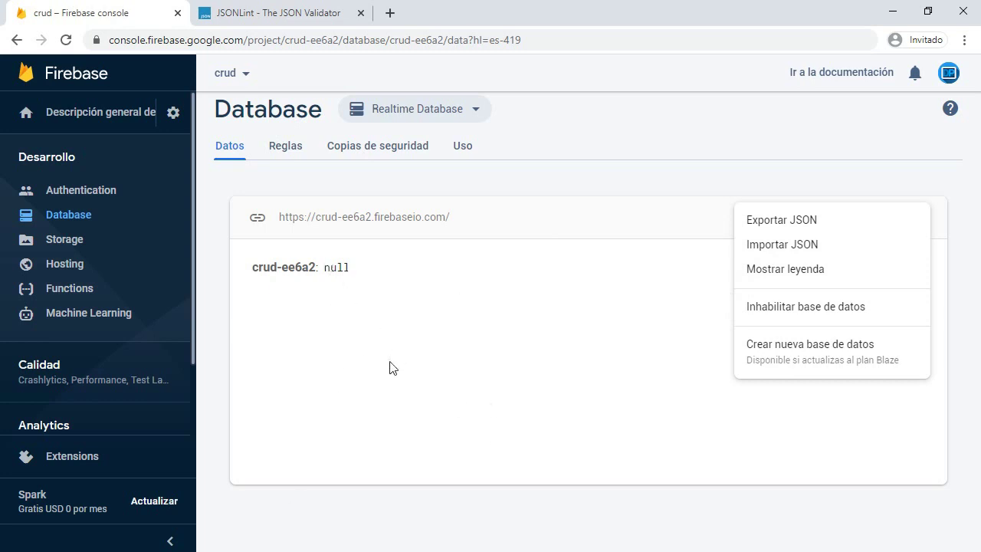
left_click(806, 276)
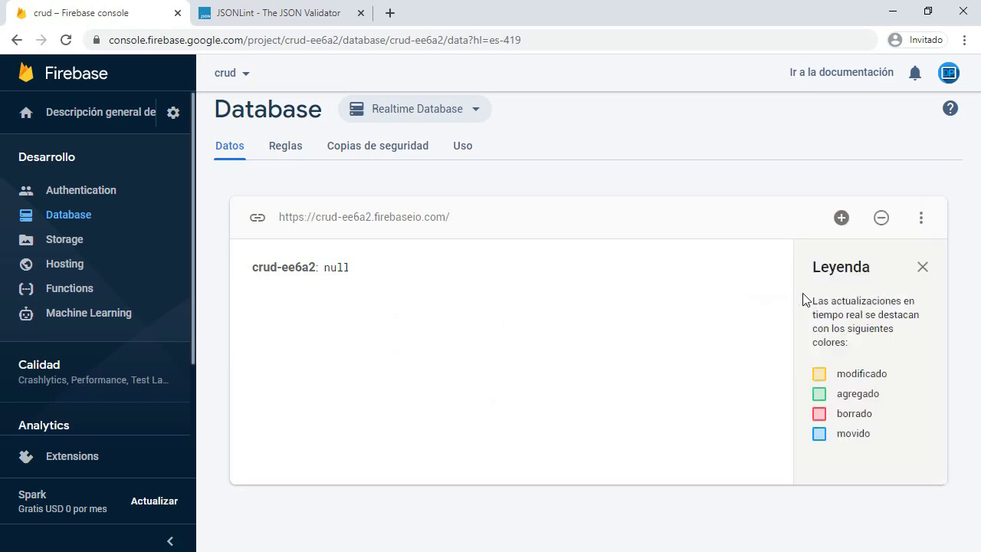
left_click(922, 266)
left_click(921, 222)
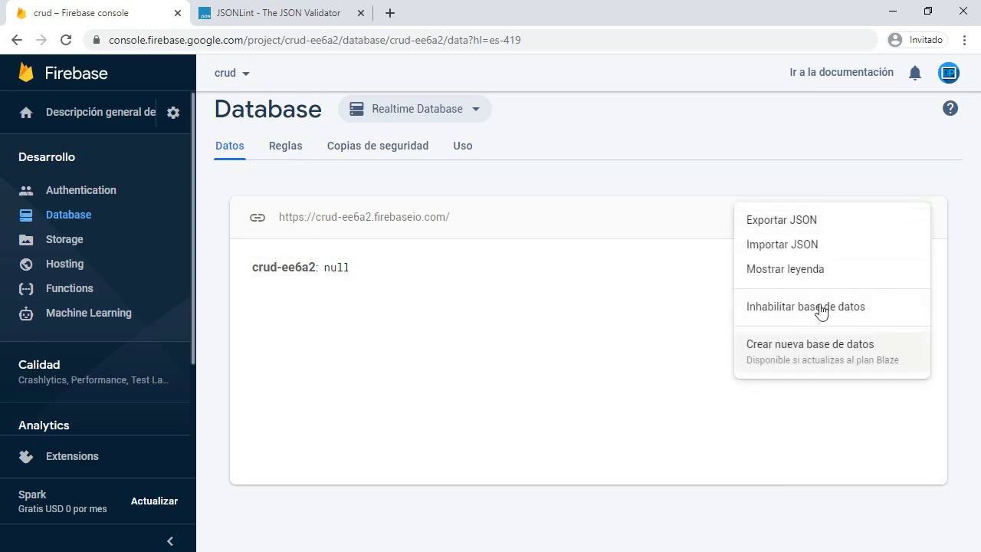
left_click(449, 331)
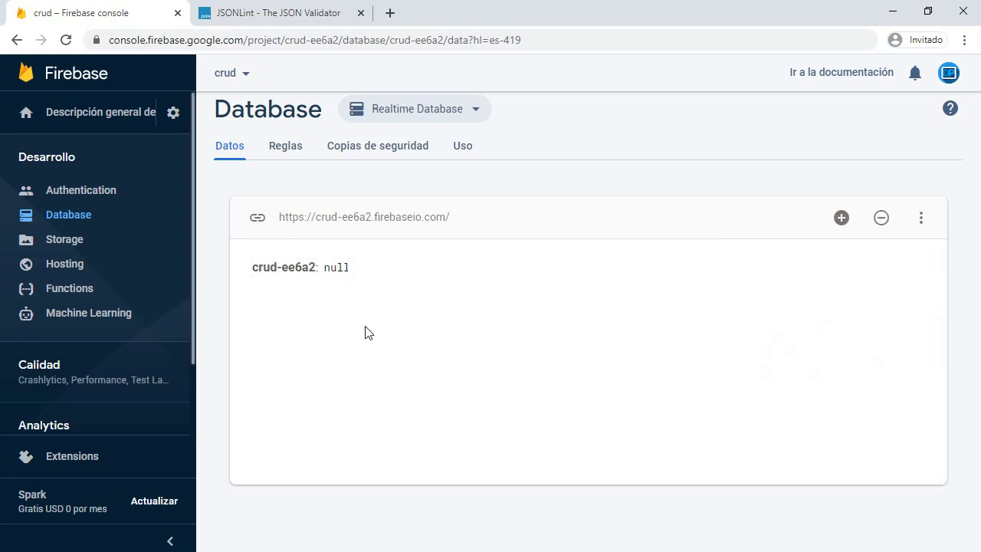
Add a child named nombre under the crud-ee6a2 root with a sample first name as its value.
mouse_move(317, 269)
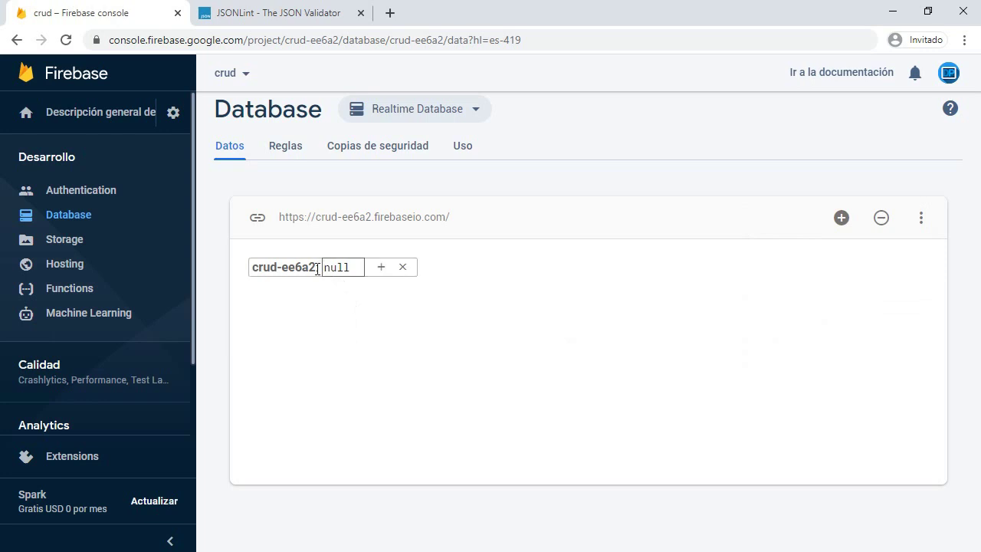
left_click(381, 267)
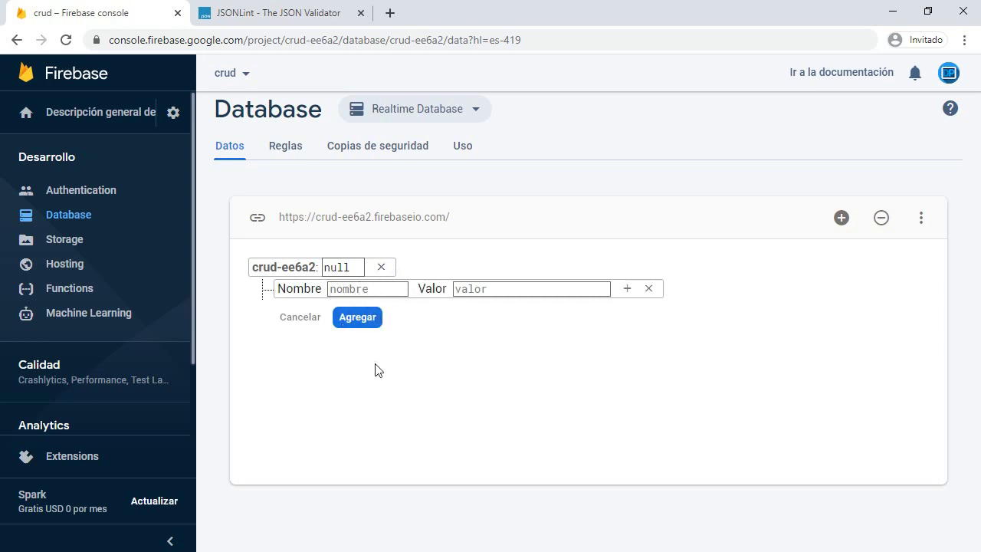
type("no")
type("_")
key("BackSpace")
type("Juan")
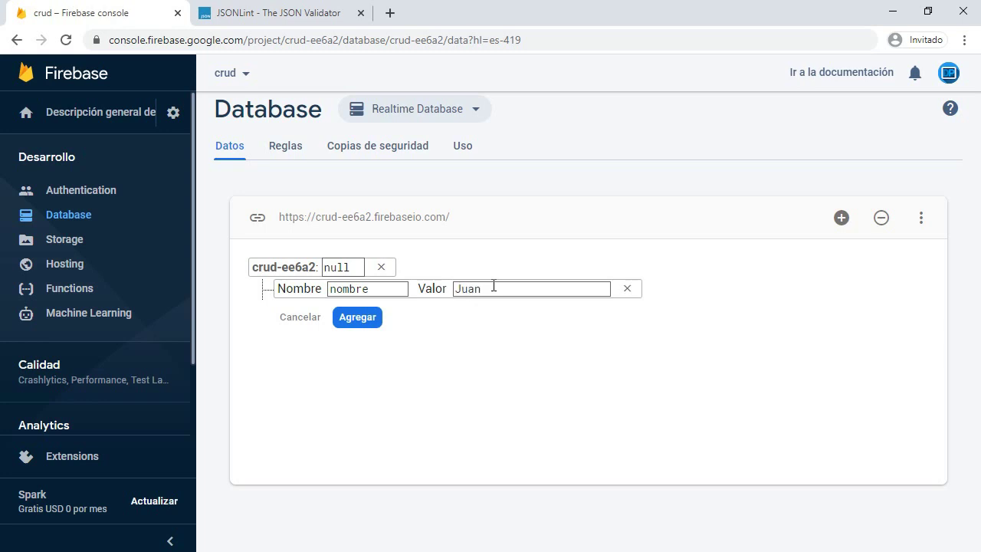
left_click(371, 314)
left_click(344, 290)
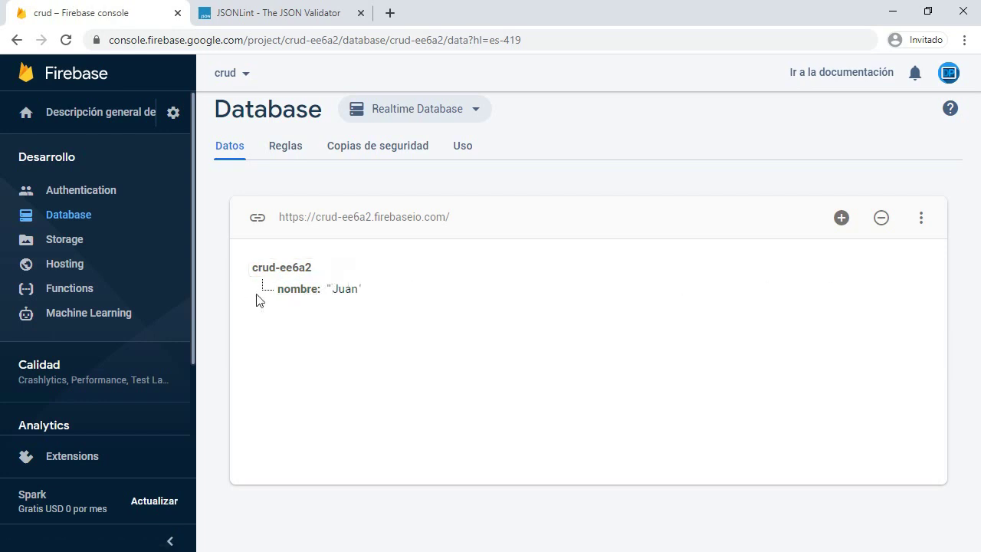
Check the legend colours for modified, added, deleted and moved data, and close the legend.
left_click(920, 218)
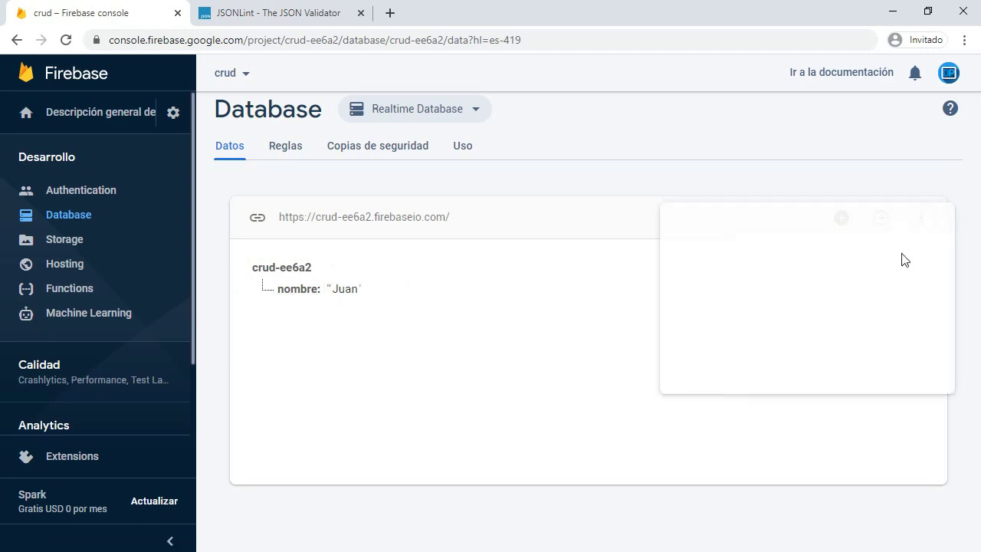
left_click(719, 275)
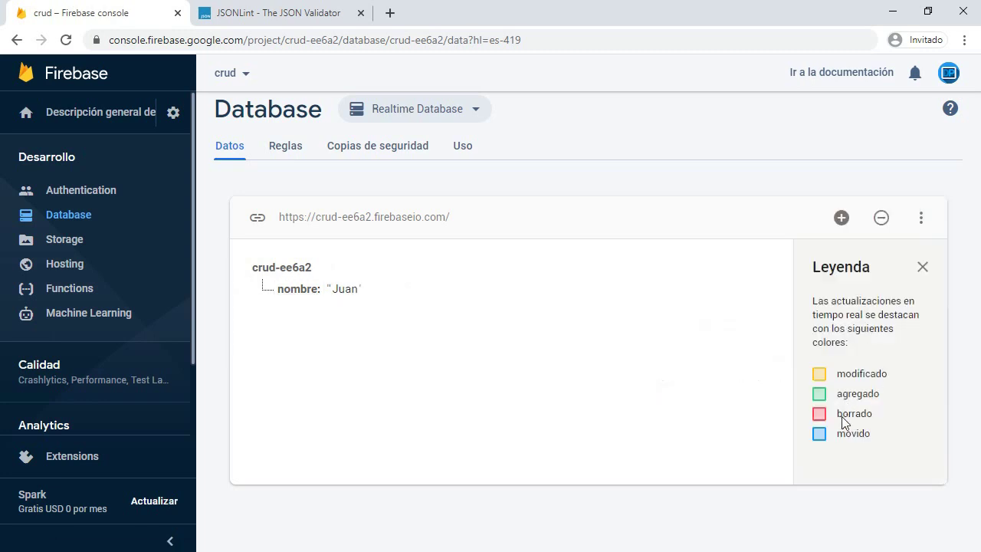
left_click(923, 268)
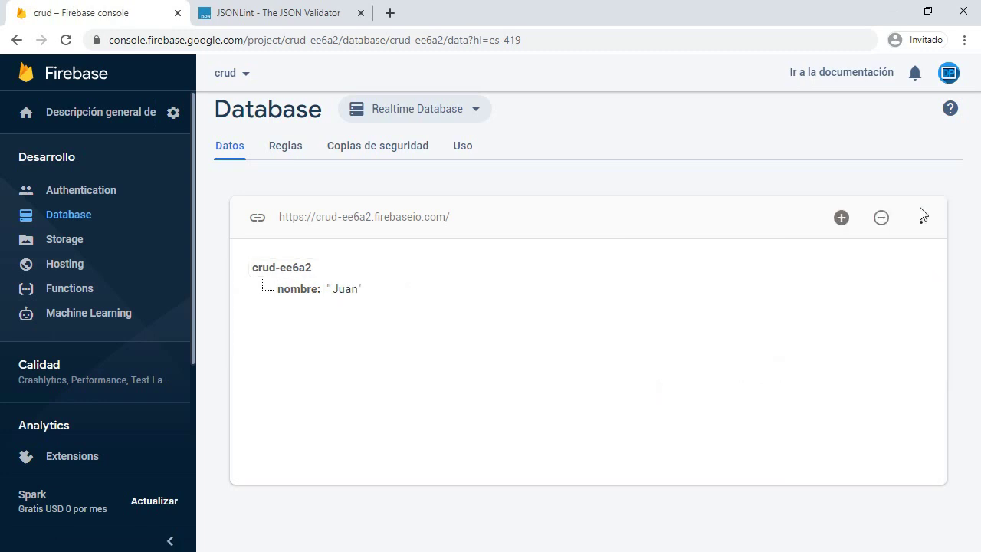
Export the database as JSON and show the downloaded file in its folder.
left_click(921, 219)
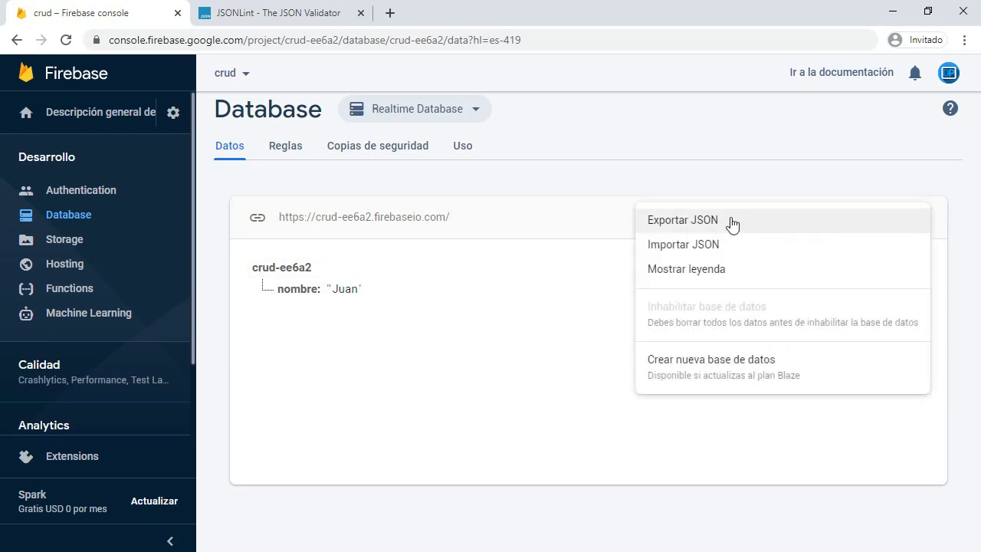
left_click(731, 221)
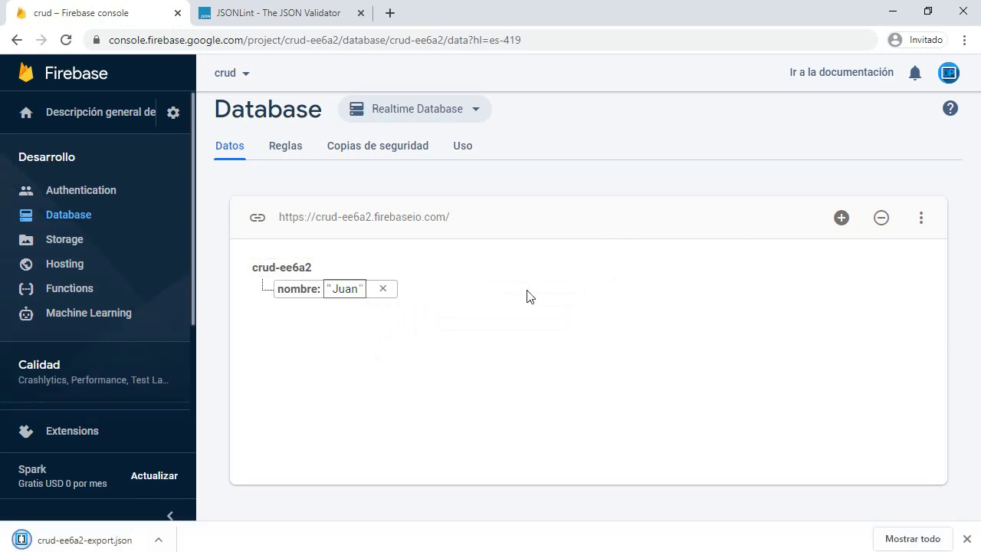
left_click(167, 536)
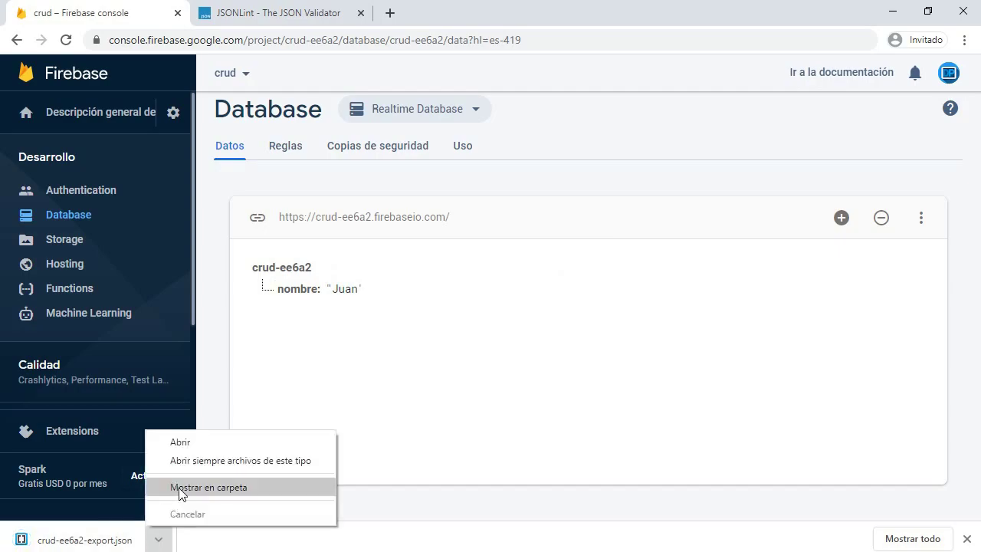
left_click(182, 487)
Open crud-ee6a2-export.json in Notepad++ and copy its entire JSON object.
double_click(585, 151)
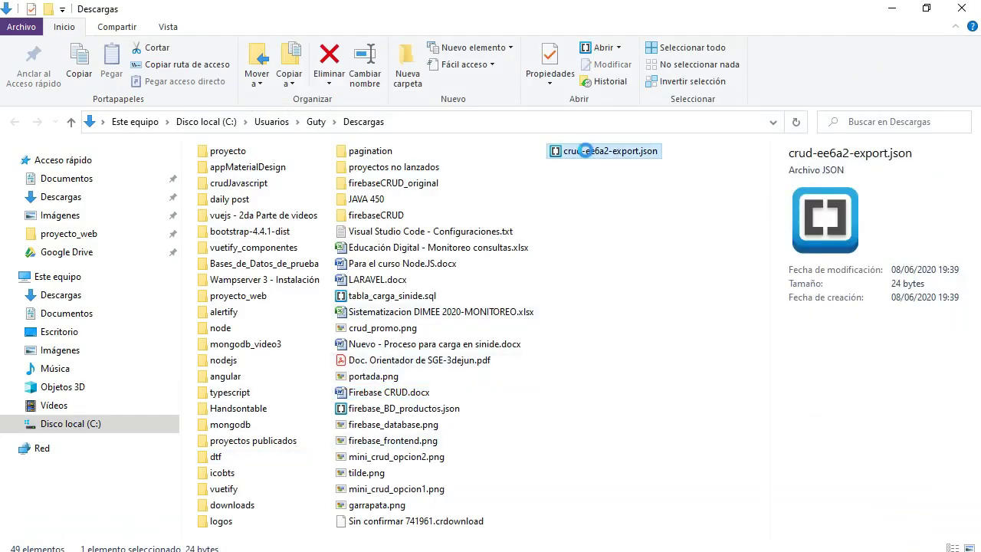
right_click(585, 151)
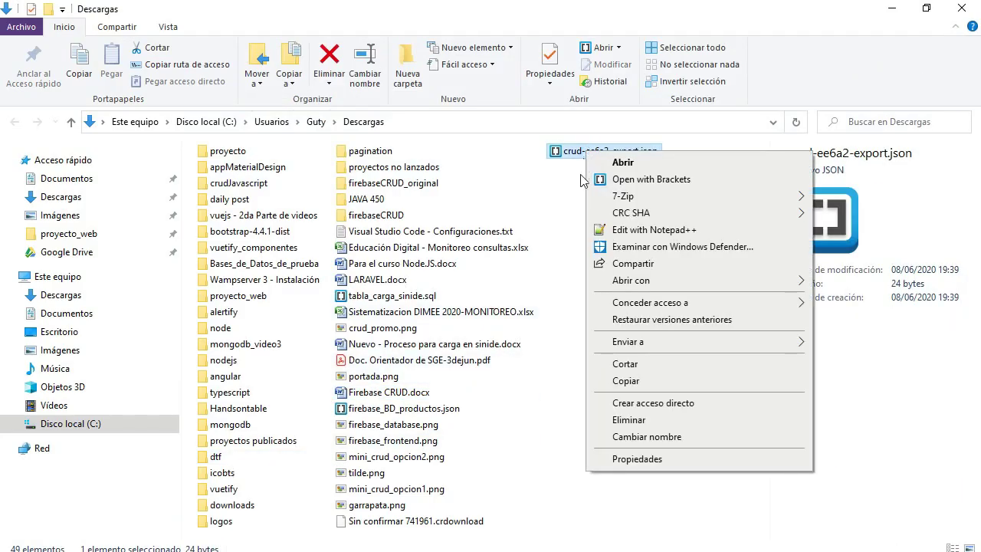
left_click(602, 235)
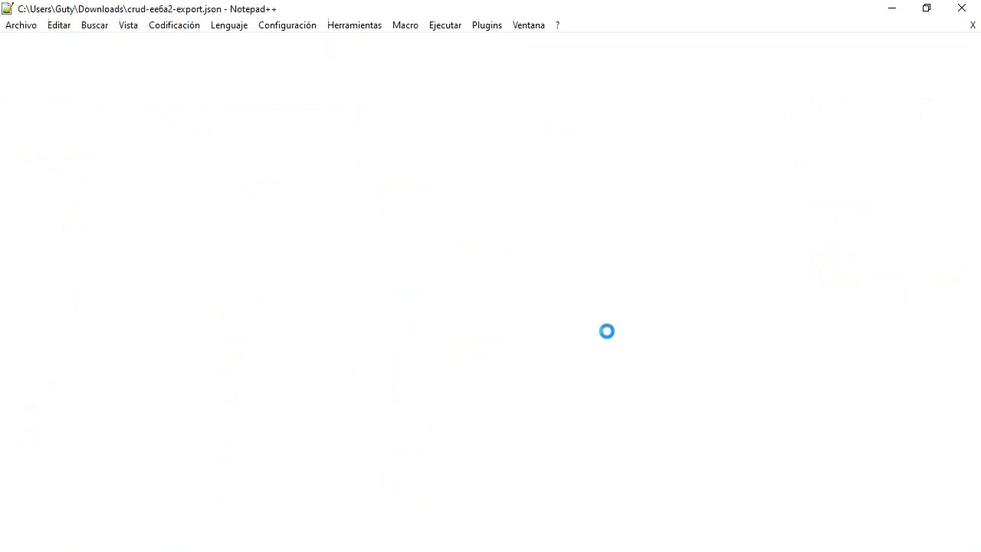
left_click(76, 136)
left_click_drag(100, 145, 52, 74)
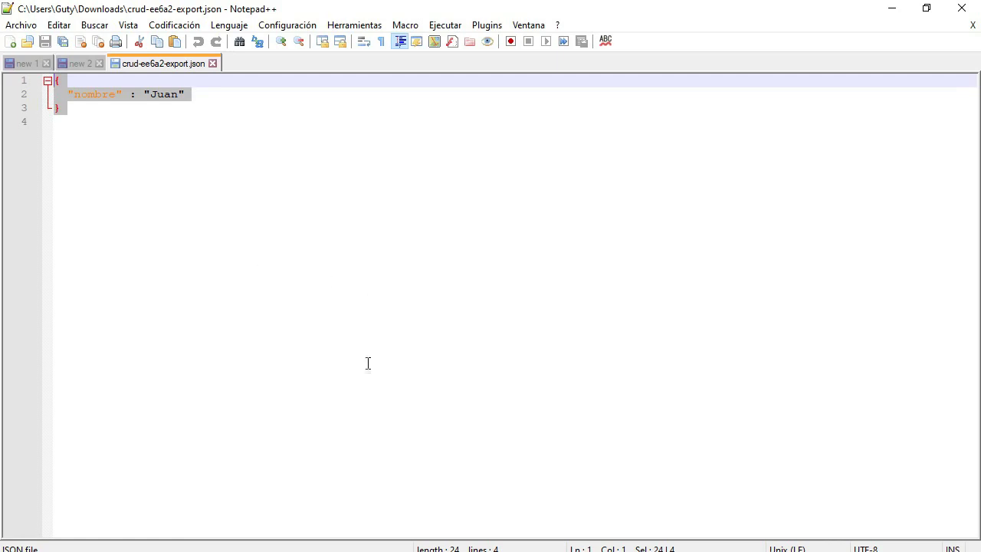
Return to JSONLint in the browser and replace the existing JSON with the copied database export.
key("alt+Tab")
left_click(269, 11)
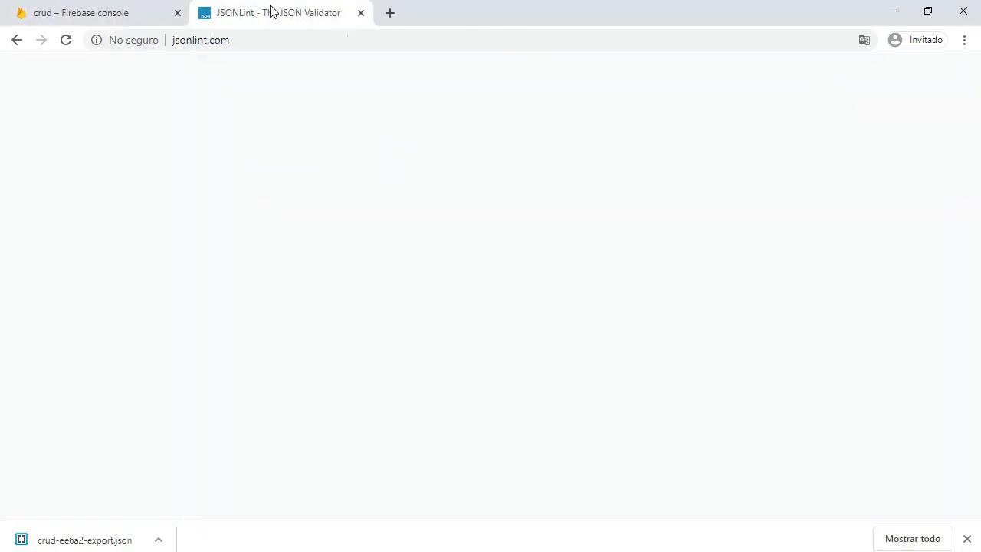
left_click_drag(216, 325, 131, 203)
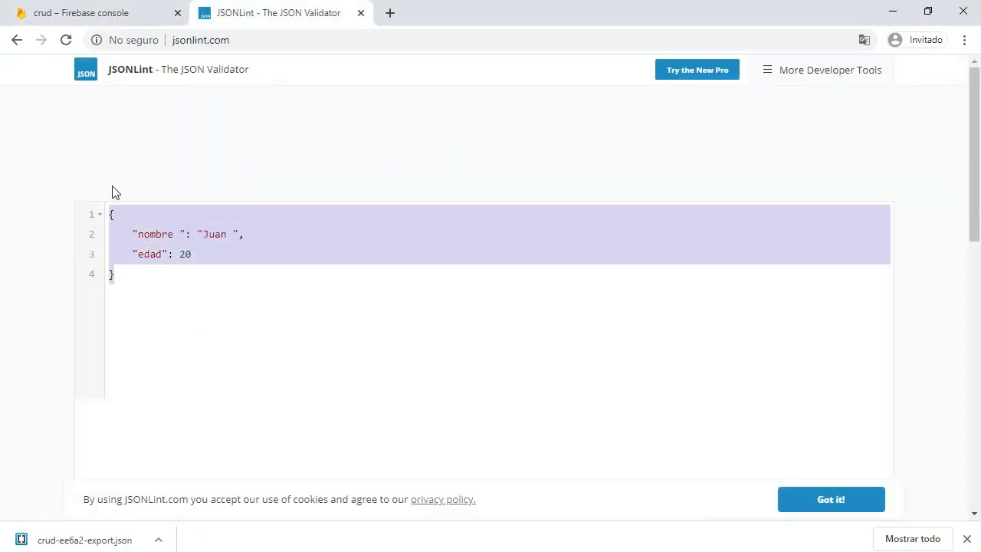
key("BackSpace")
key("ctrl+v")
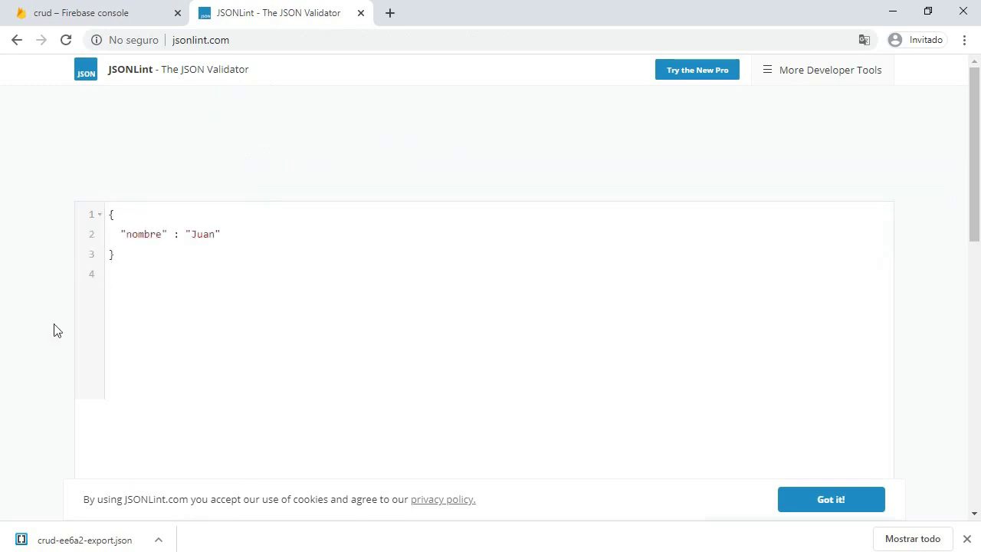
Validate the pasted database export in JSONLint, and return to the crud project's Realtime Database data in the Firebase console.
left_click(131, 231)
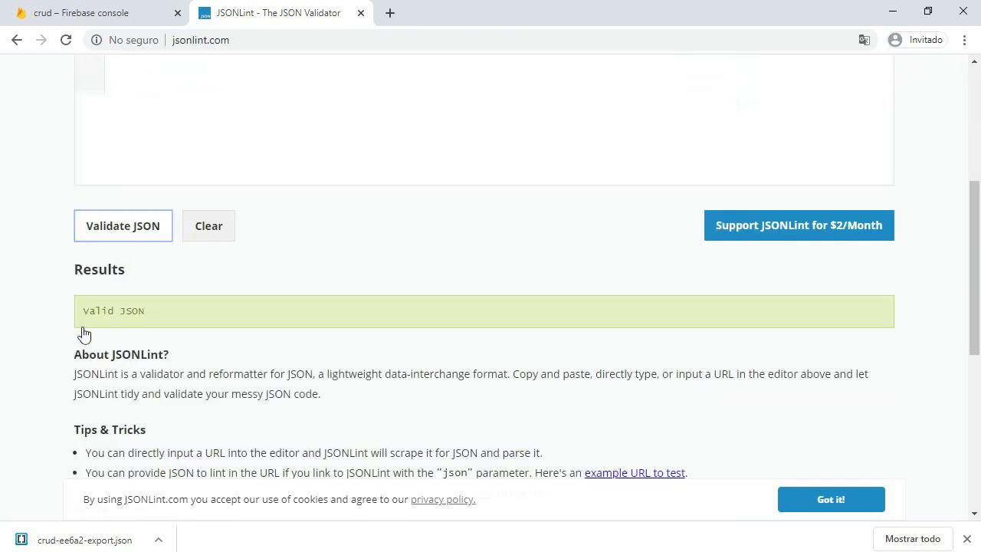
scroll(114, 339, "up", 4)
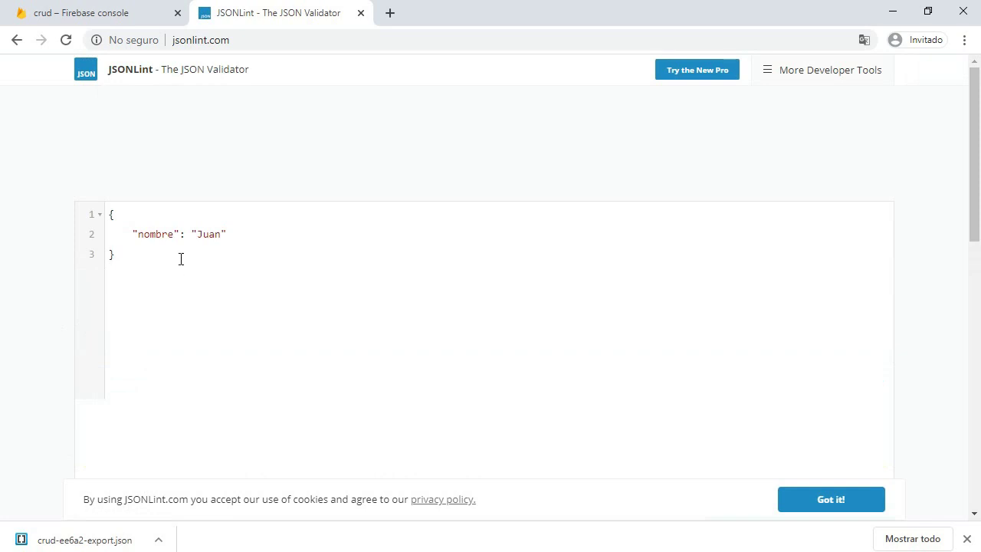
left_click(125, 17)
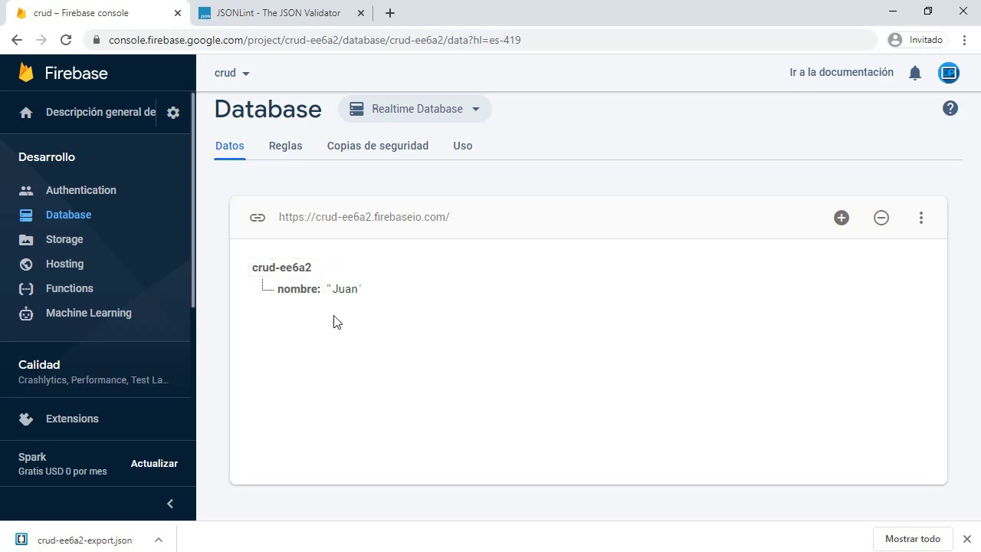
mouse_move(302, 302)
Go to the crud project overview and open the settings of its crudapp web app.
left_click(244, 74)
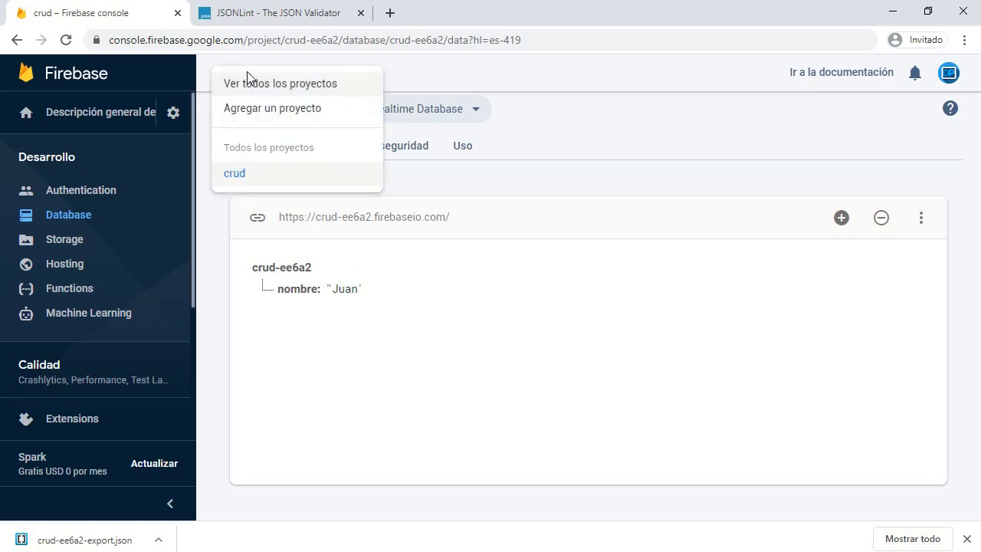
left_click(494, 191)
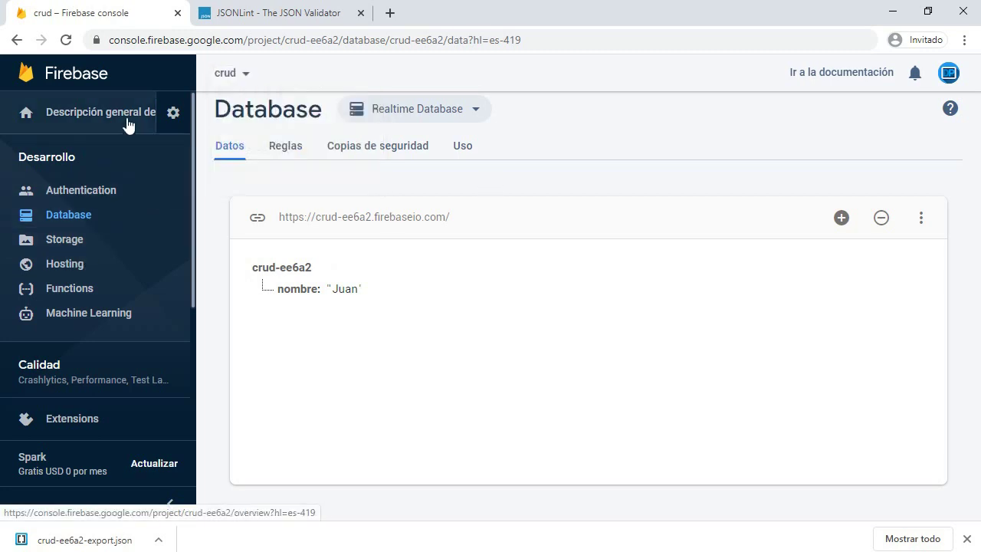
left_click(104, 125)
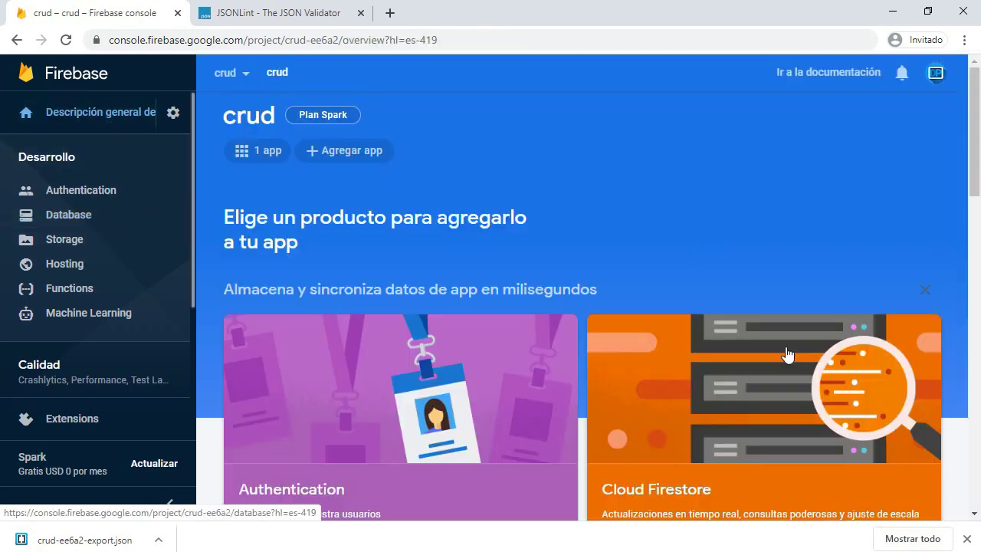
left_click(274, 152)
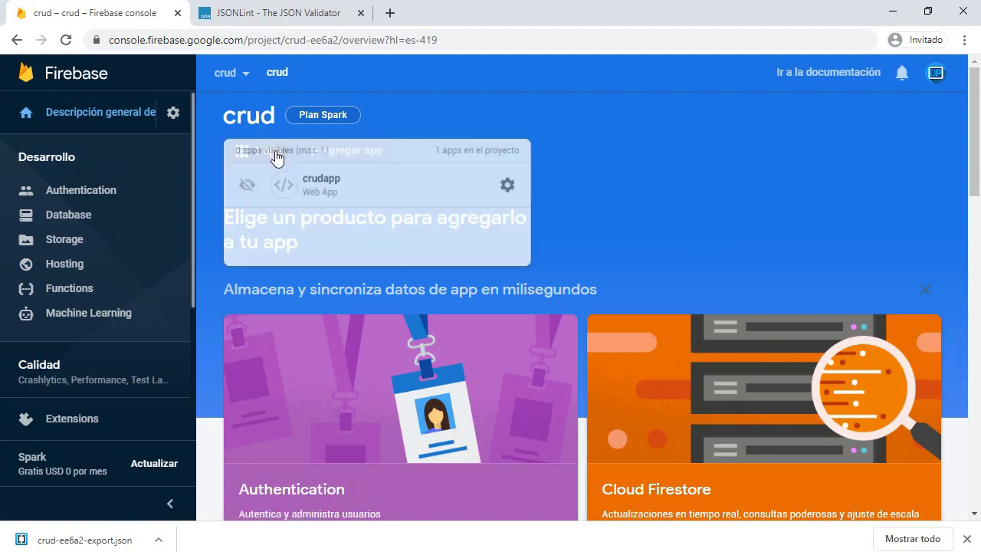
left_click(519, 189)
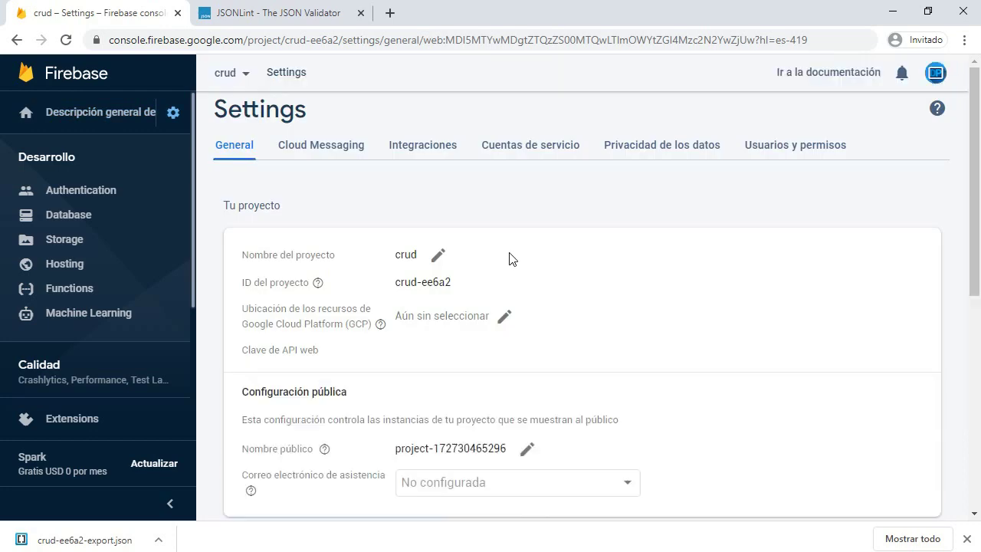
Examine crudapp's CDN version of the Firebase SDK snippet, from the script references to the initialization code.
scroll(394, 346, "down", 4)
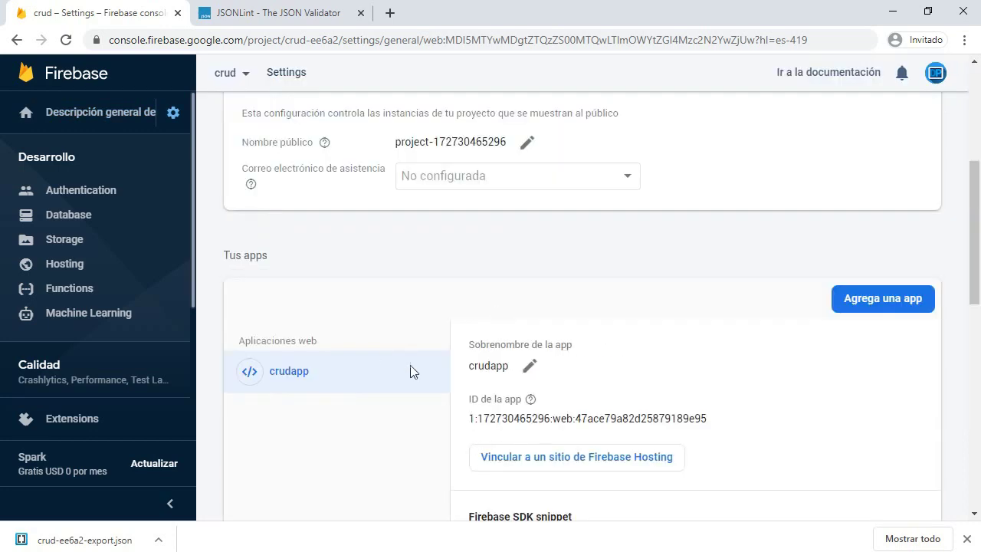
scroll(429, 368, "down", 4)
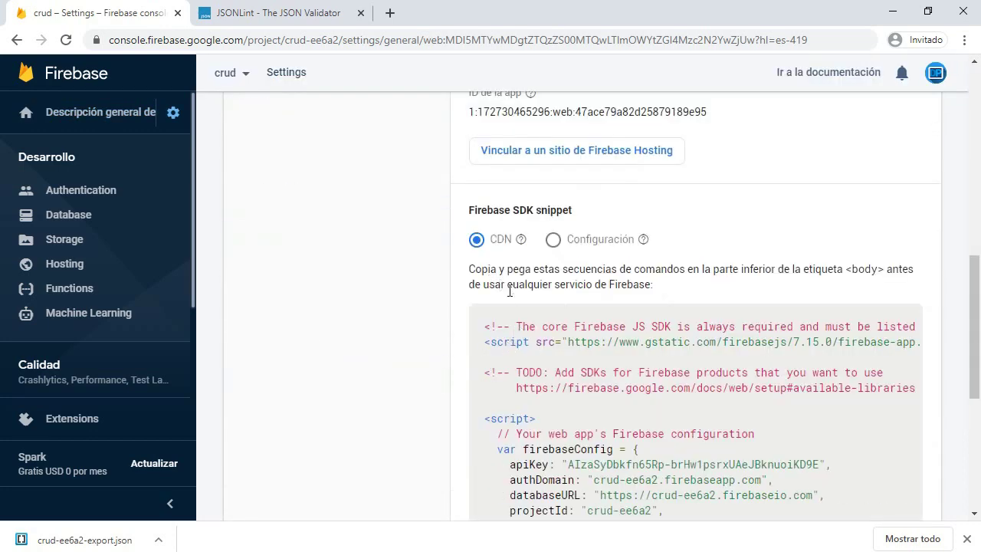
scroll(506, 307, "down", 2)
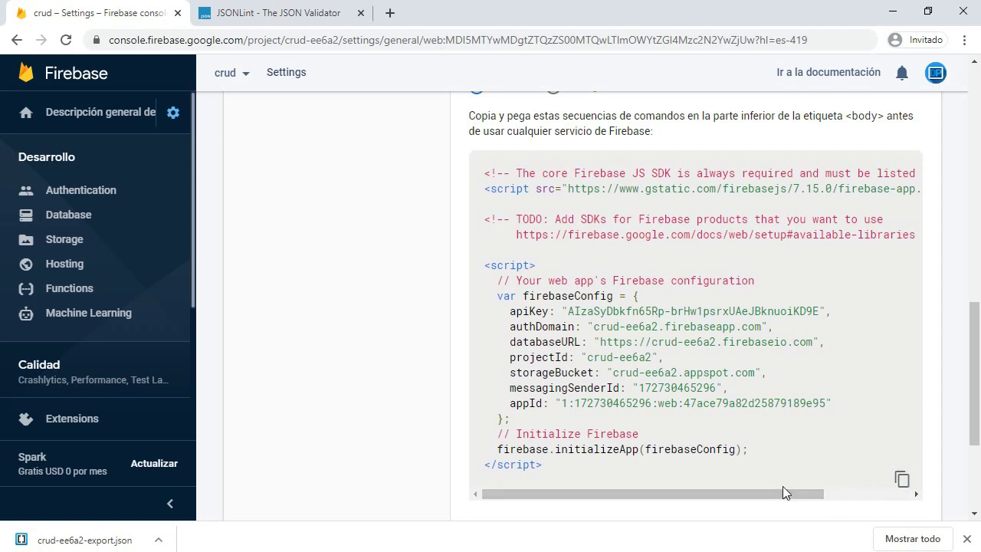
left_click_drag(484, 174, 549, 462)
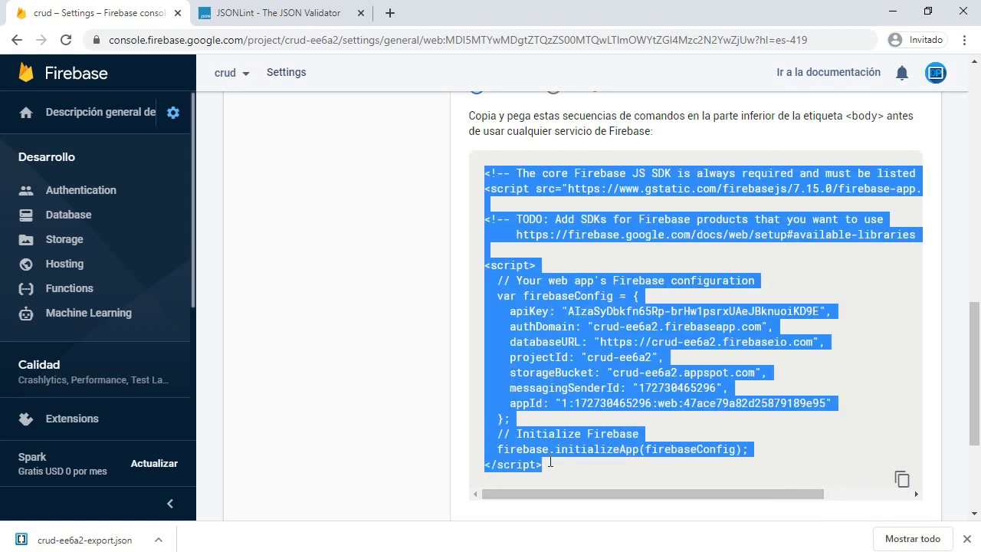
left_click(752, 234)
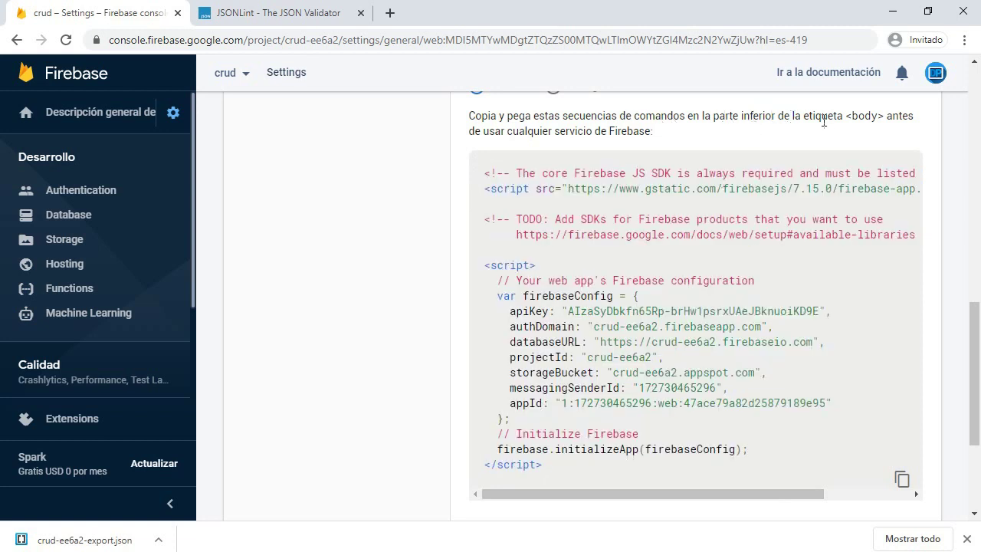